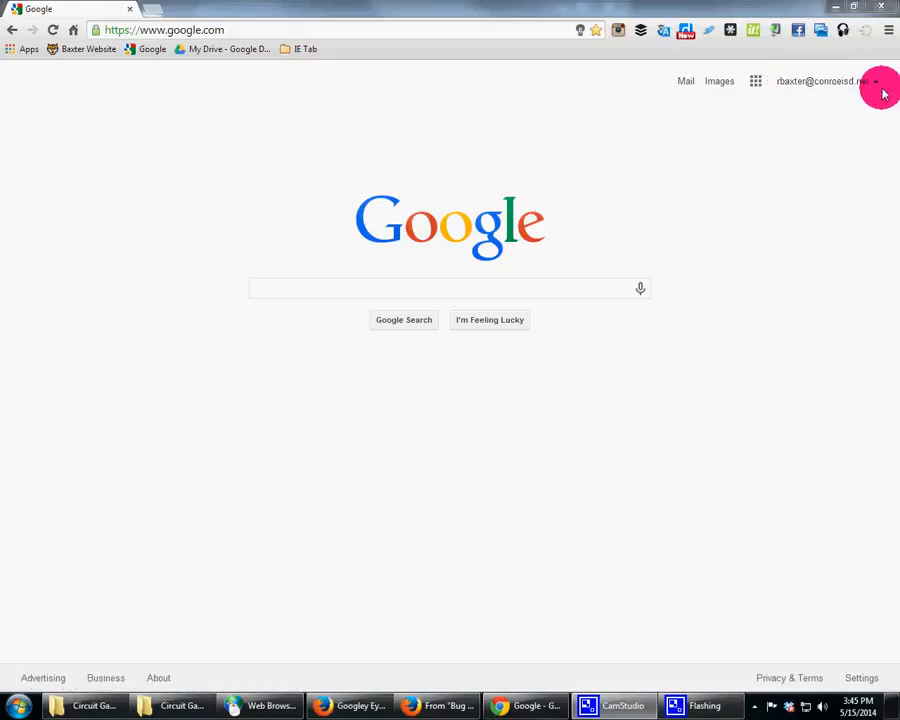
Step: Browse the pages of the Chrome apps launcher and briefly open the Chrome Web Store
{"action": "left_click", "coordinate": [24, 54]}
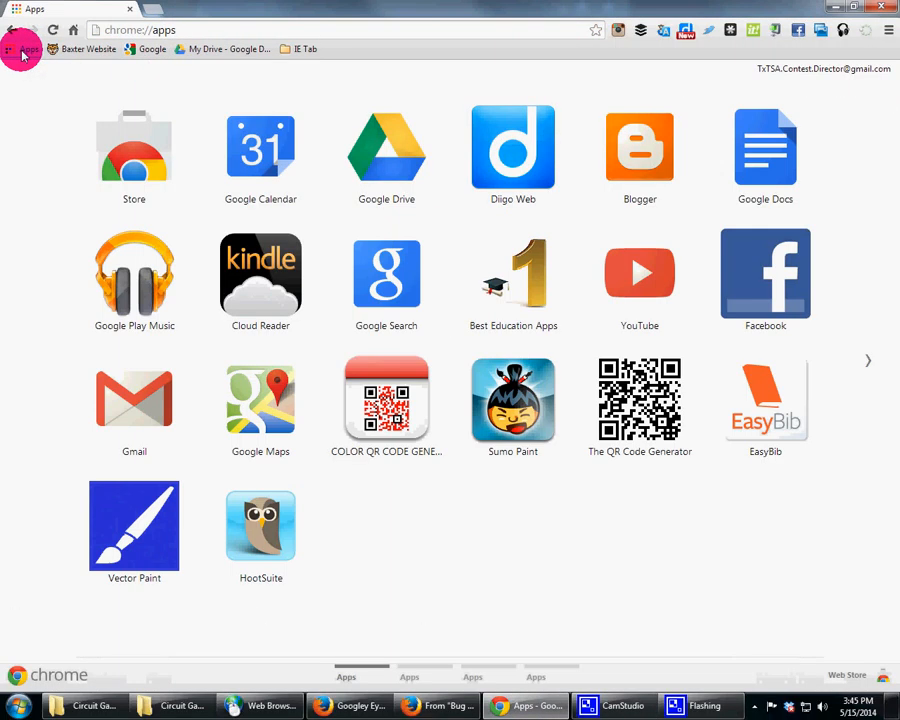
{"action": "left_click", "coordinate": [864, 362]}
{"action": "left_click", "coordinate": [866, 360]}
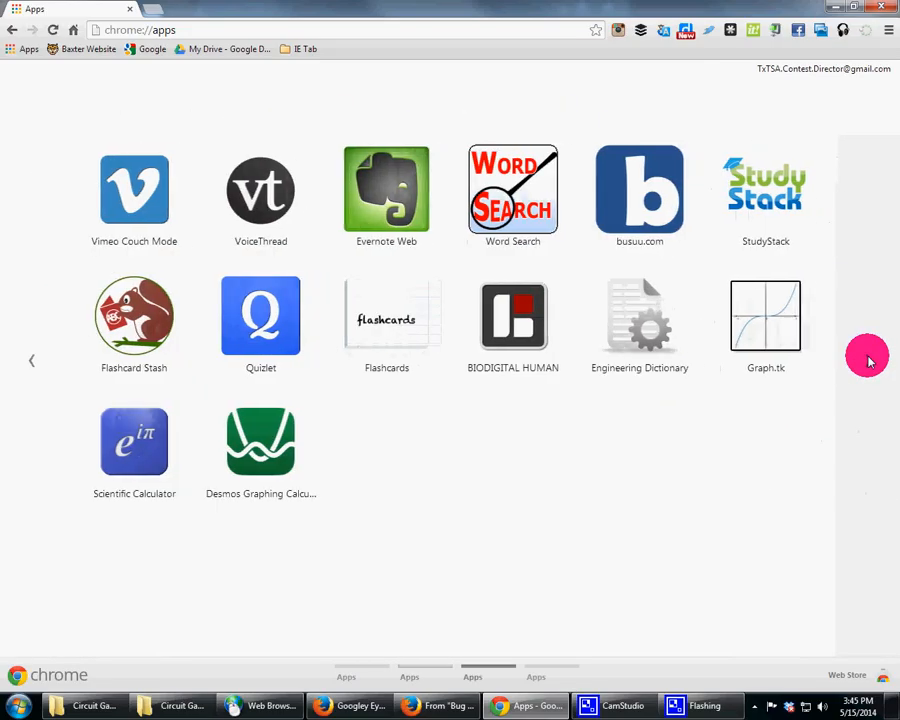
{"action": "left_click", "coordinate": [29, 358]}
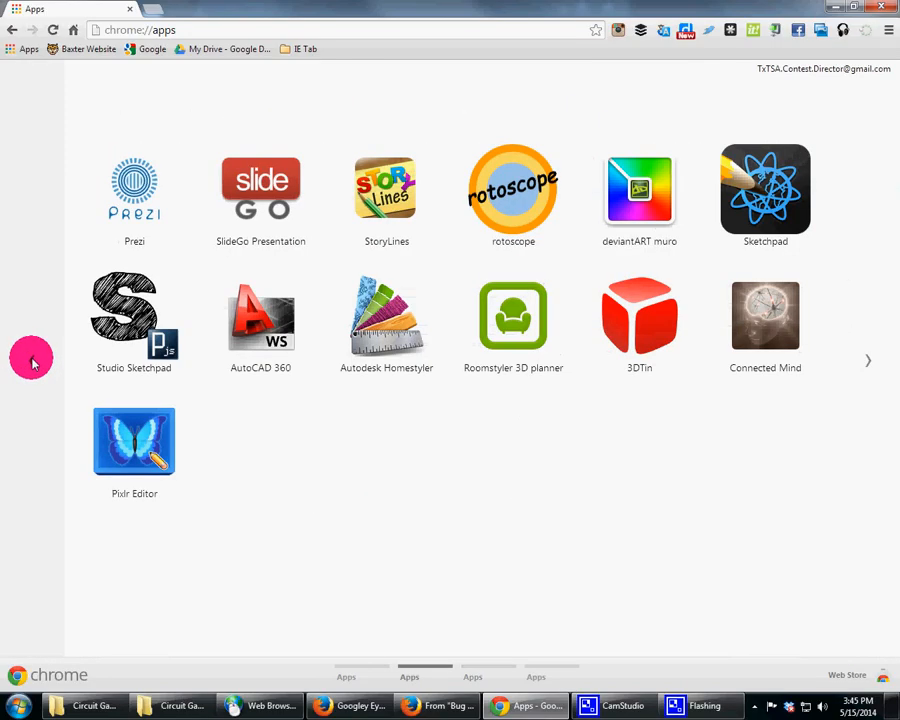
{"action": "left_click", "coordinate": [33, 365]}
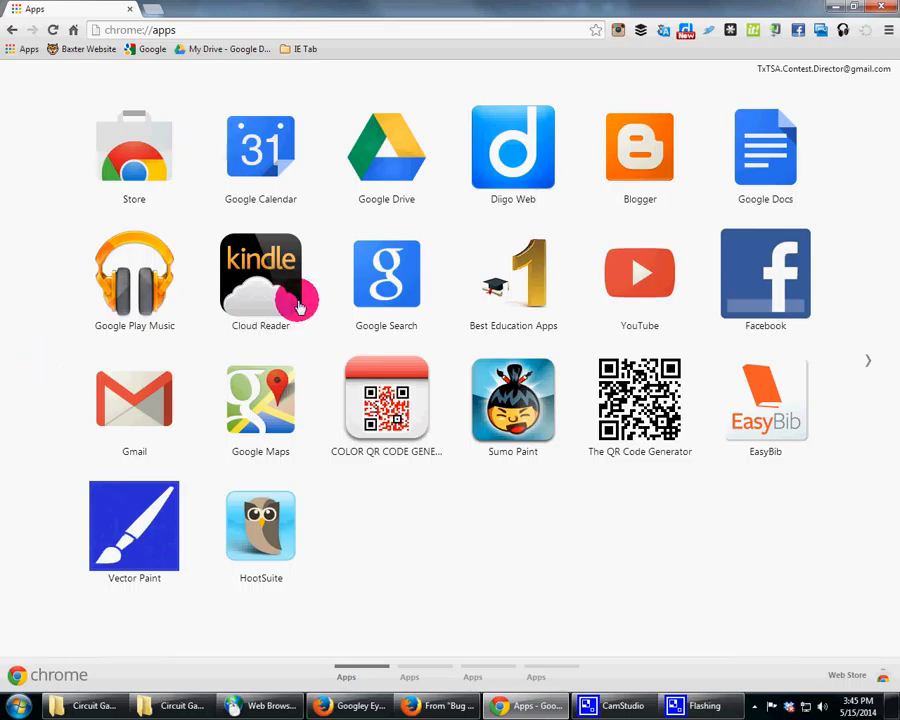
{"action": "left_click", "coordinate": [130, 172]}
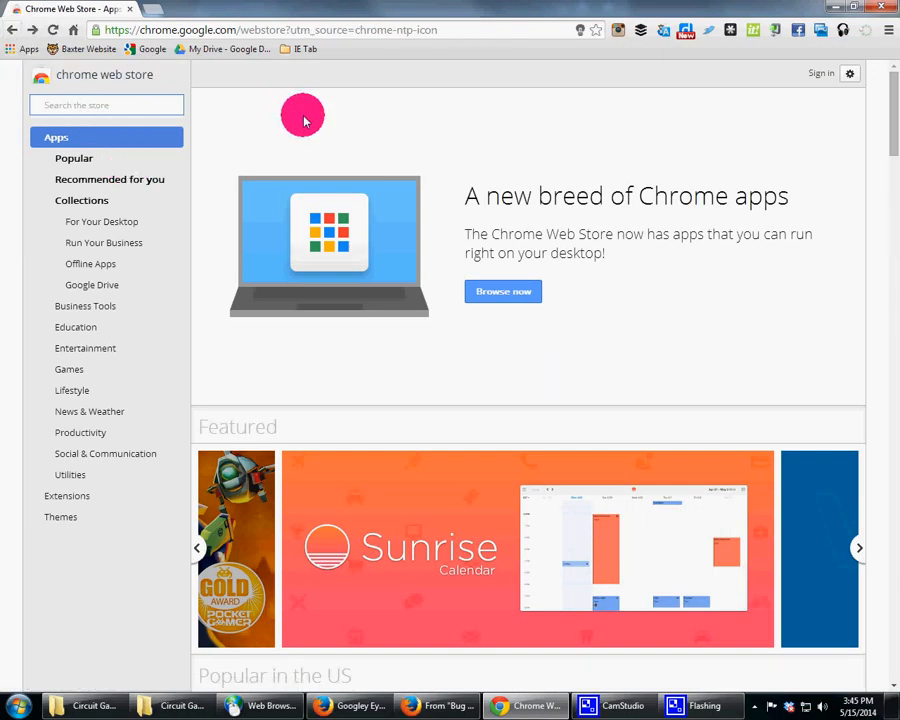
{"action": "left_click", "coordinate": [12, 29]}
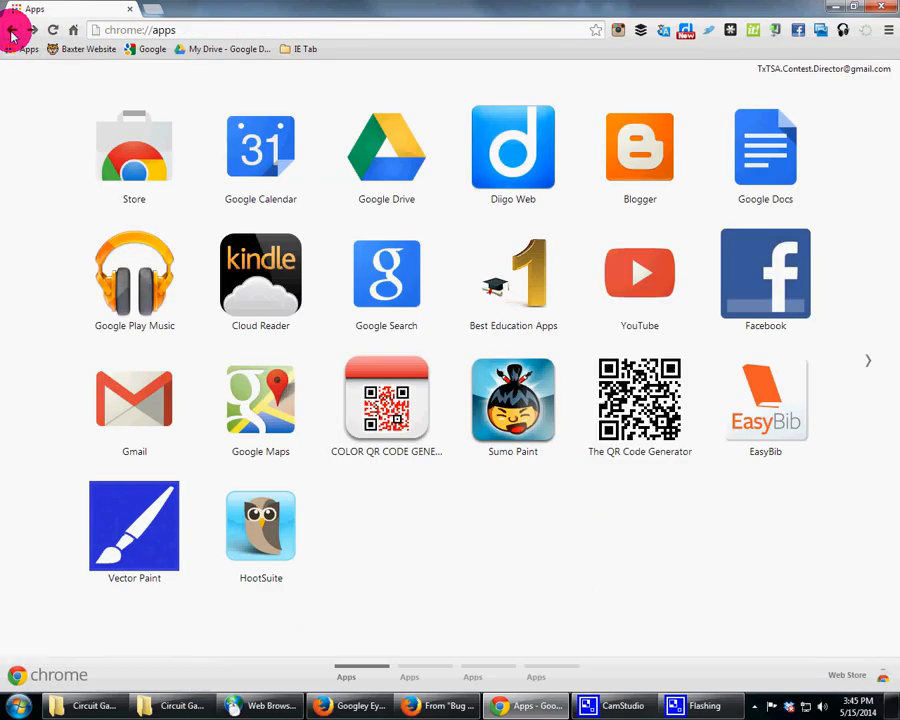
Step: Open Google Drive from the Google homepage apps launcher
{"action": "left_click", "coordinate": [155, 50]}
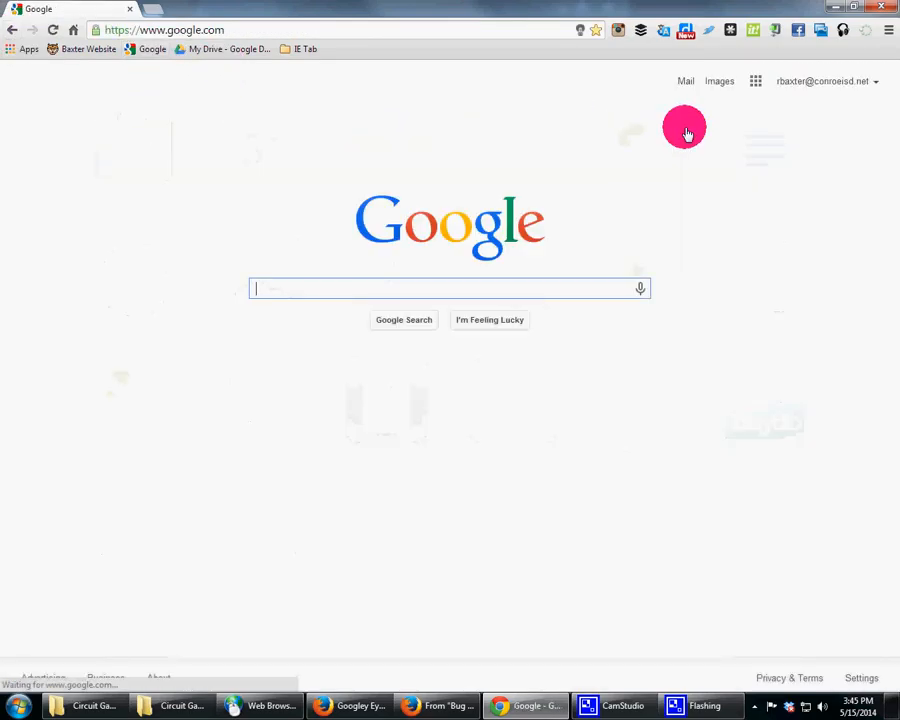
{"action": "left_click", "coordinate": [755, 82]}
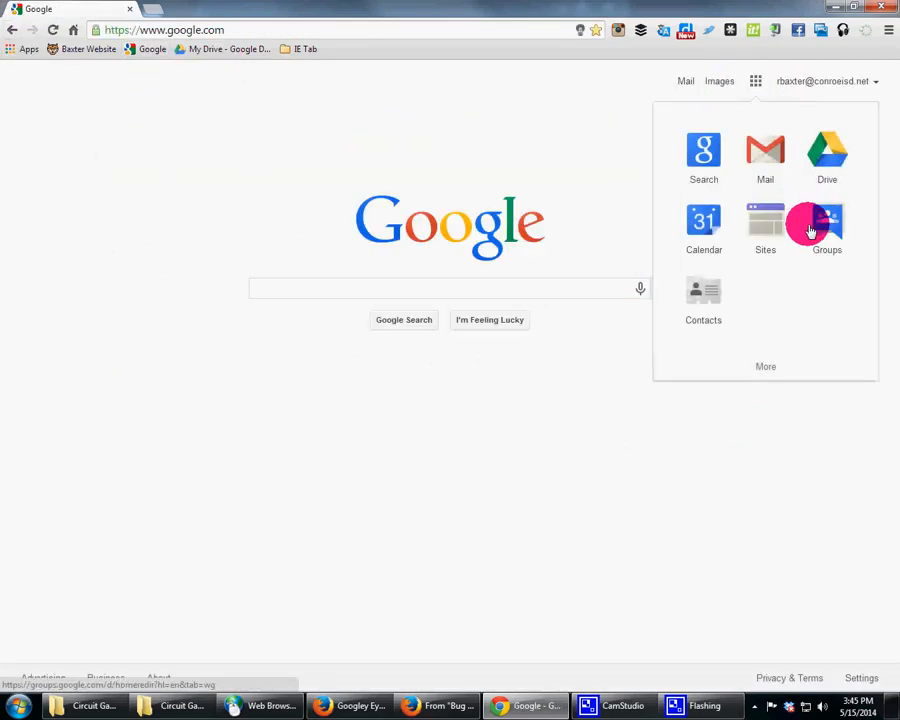
{"action": "left_click", "coordinate": [838, 163]}
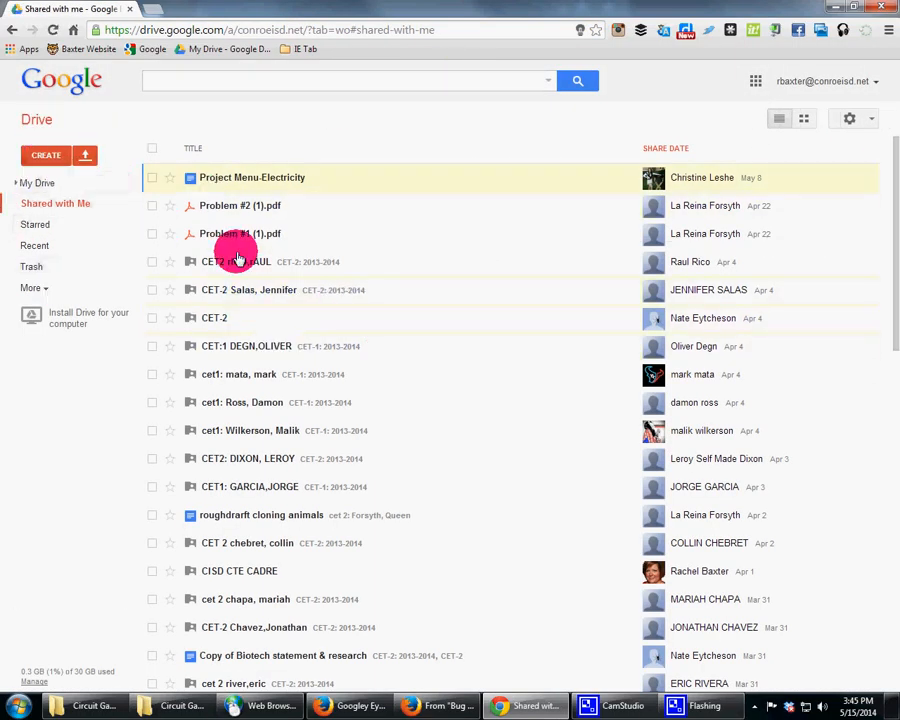
Step: Look through Drive's My Drive, Shared with Me, Starred, Recent, Trash and More sections
{"action": "left_click", "coordinate": [42, 183]}
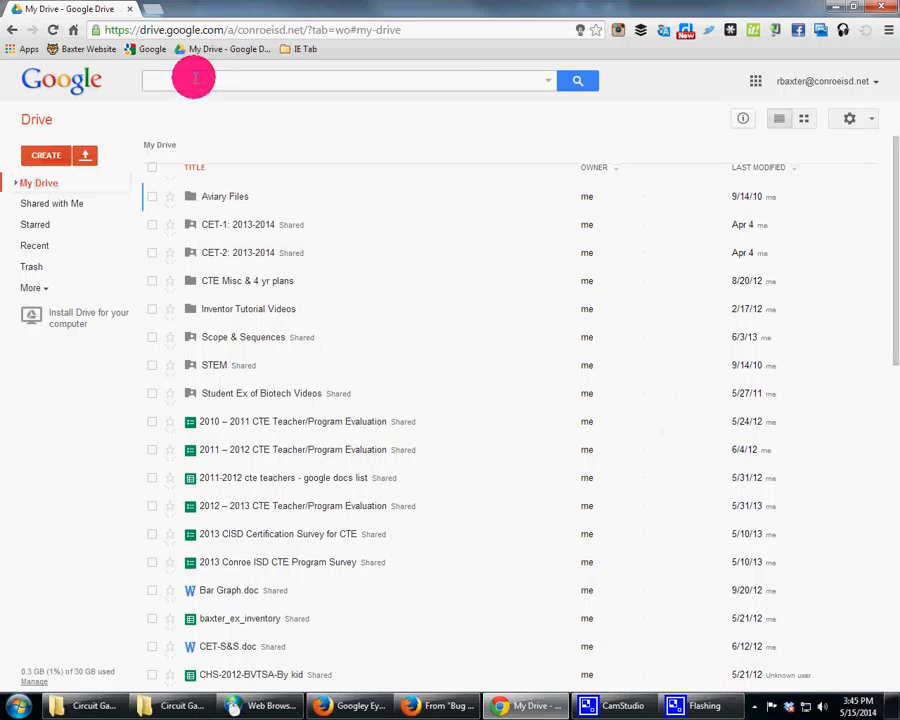
{"action": "left_click", "coordinate": [42, 203]}
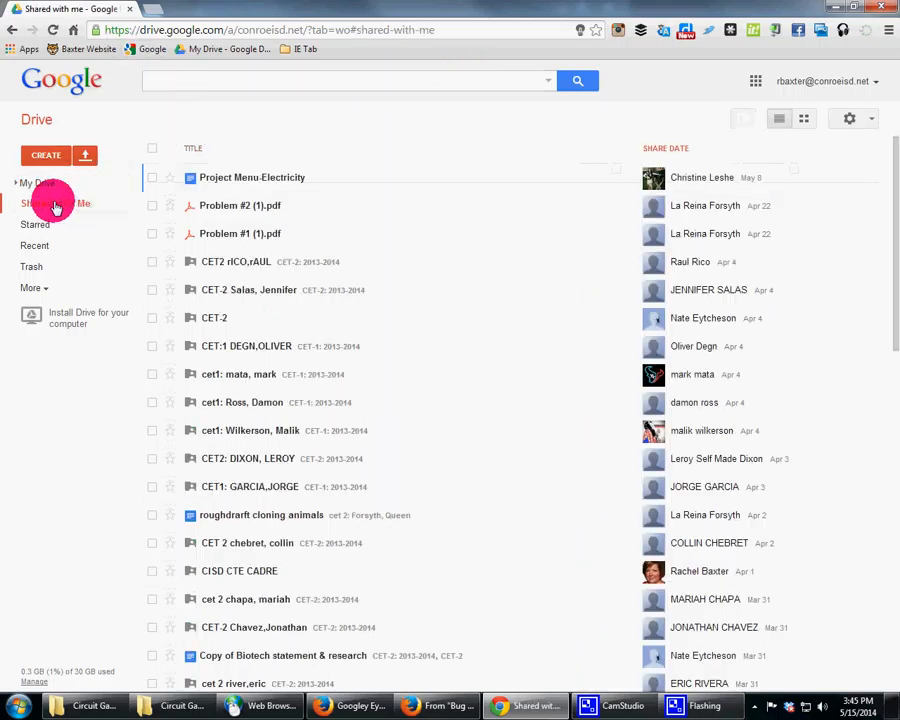
{"action": "left_click", "coordinate": [30, 229]}
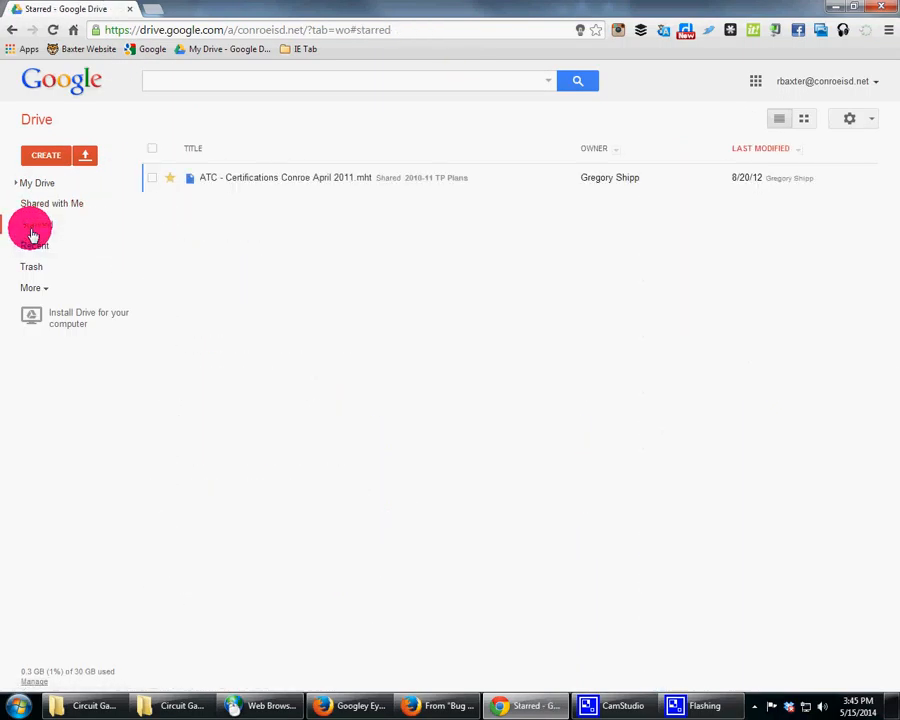
{"action": "left_click", "coordinate": [33, 246]}
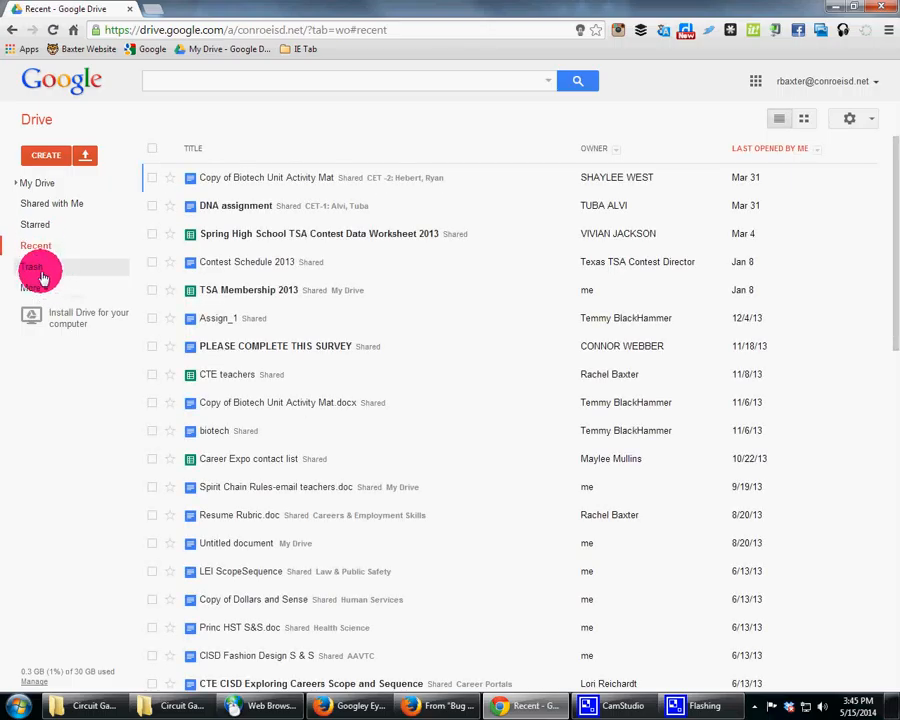
{"action": "left_click", "coordinate": [41, 272]}
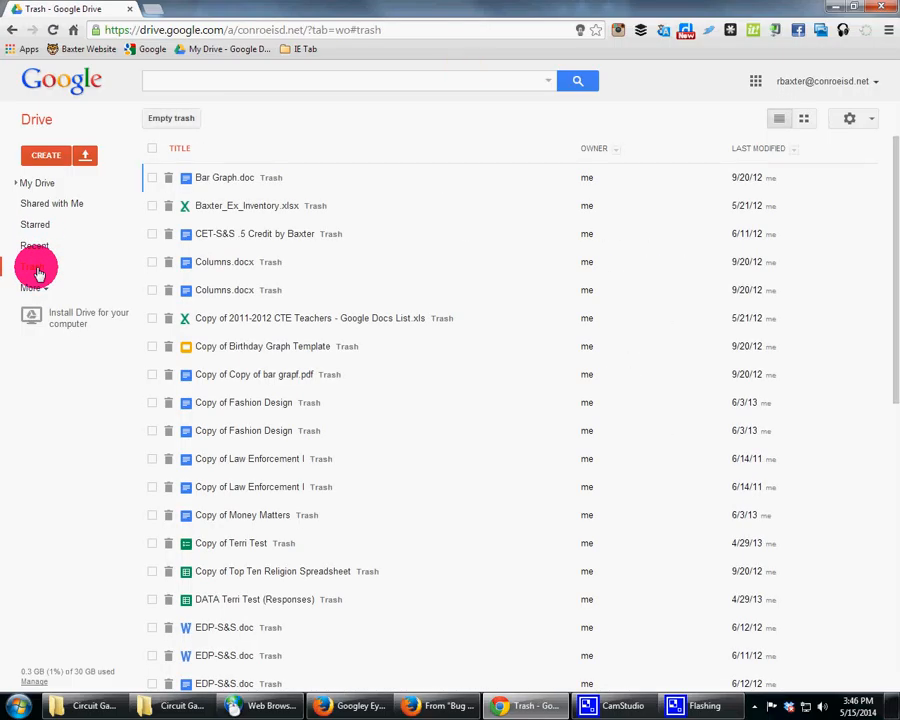
{"action": "left_click", "coordinate": [49, 288]}
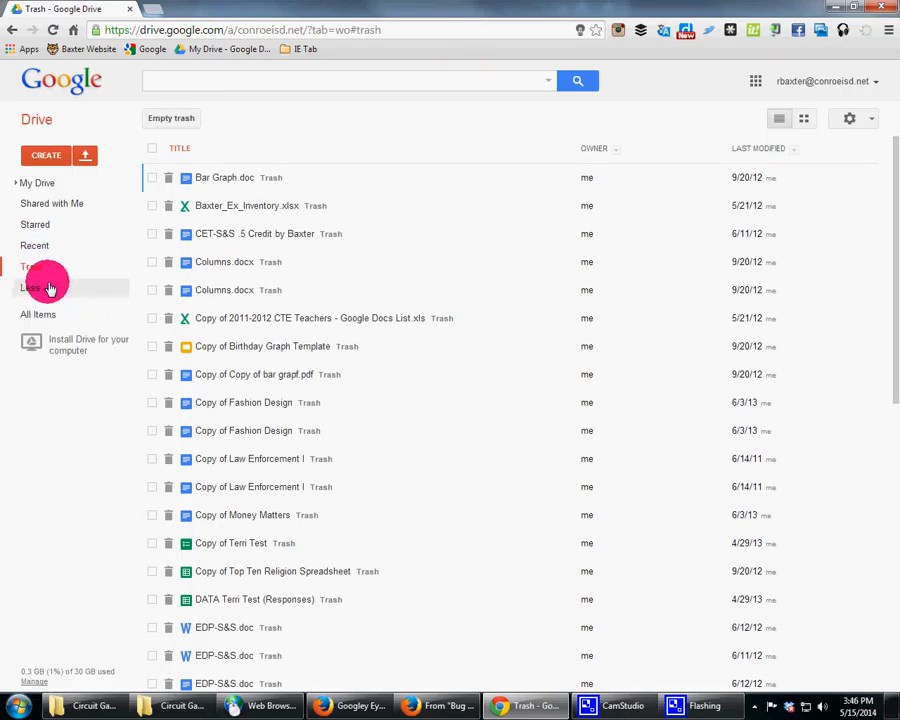
{"action": "left_click", "coordinate": [29, 184]}
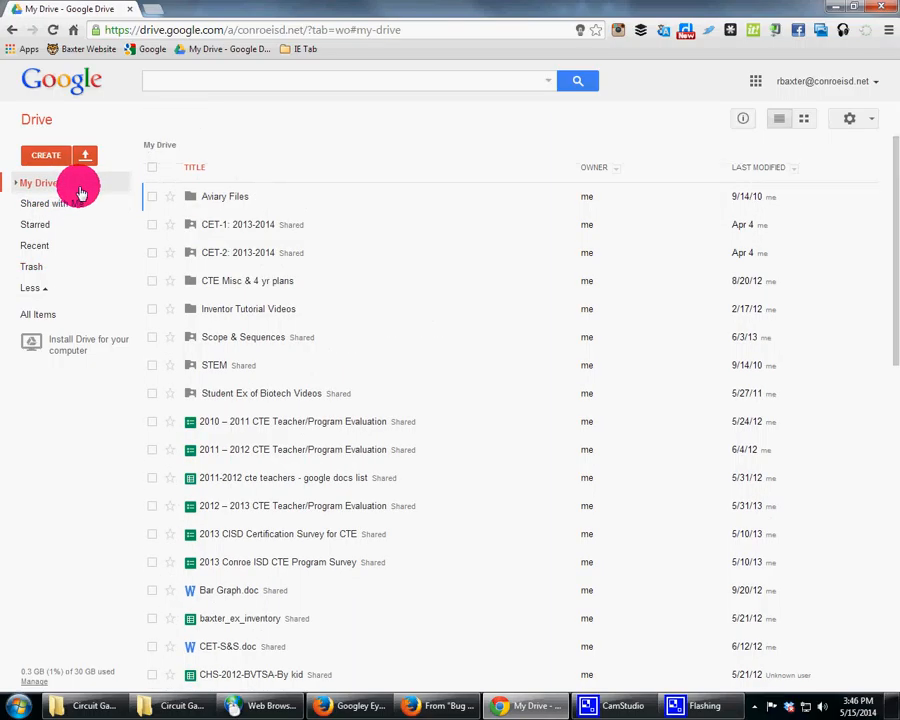
Step: Create a new folder in My Drive named "Google Drive Ex - Intro Level"
{"action": "left_click", "coordinate": [56, 153]}
{"action": "left_click", "coordinate": [72, 187]}
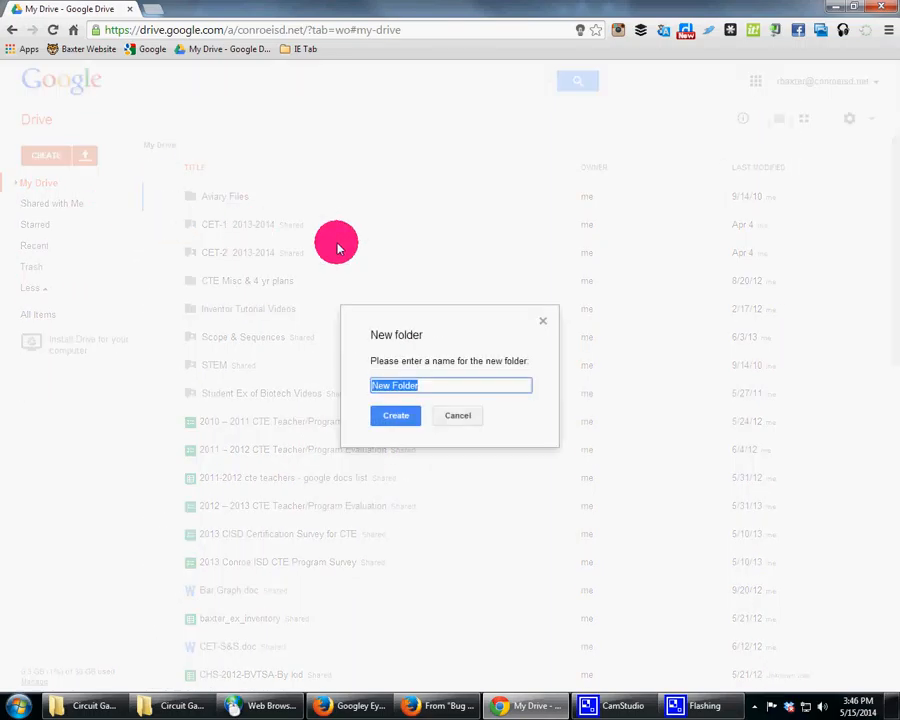
{"action": "type", "text": "Go"}
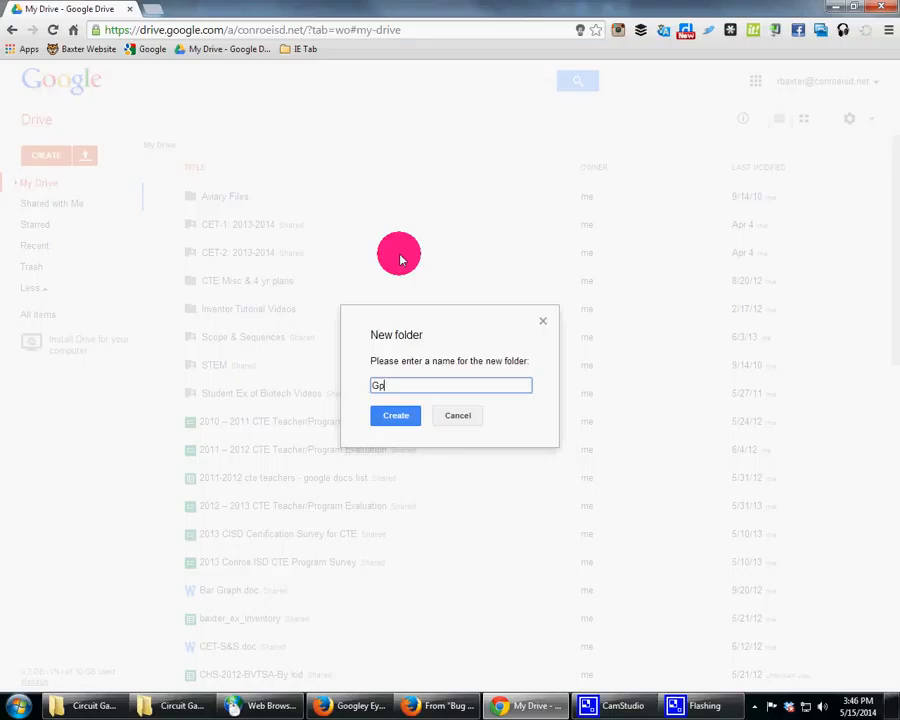
{"action": "type", "text": "ogle Drive Ex - Intro Level"}
{"action": "left_click", "coordinate": [397, 416]}
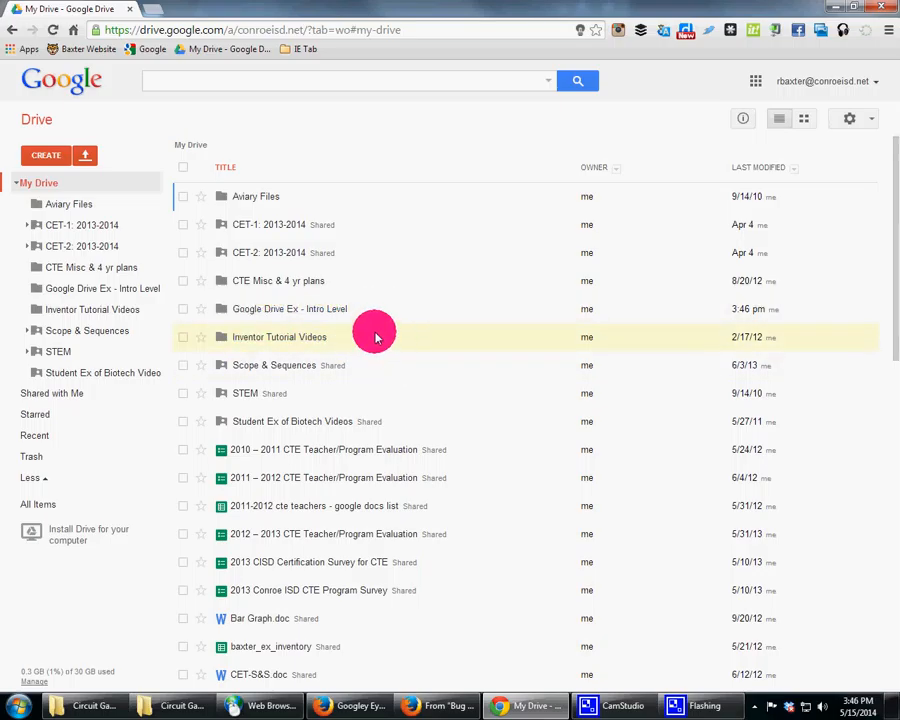
Step: Open the new folder's sharing settings and invite a collaborator by entering their e-mail address
{"action": "left_click", "coordinate": [271, 312]}
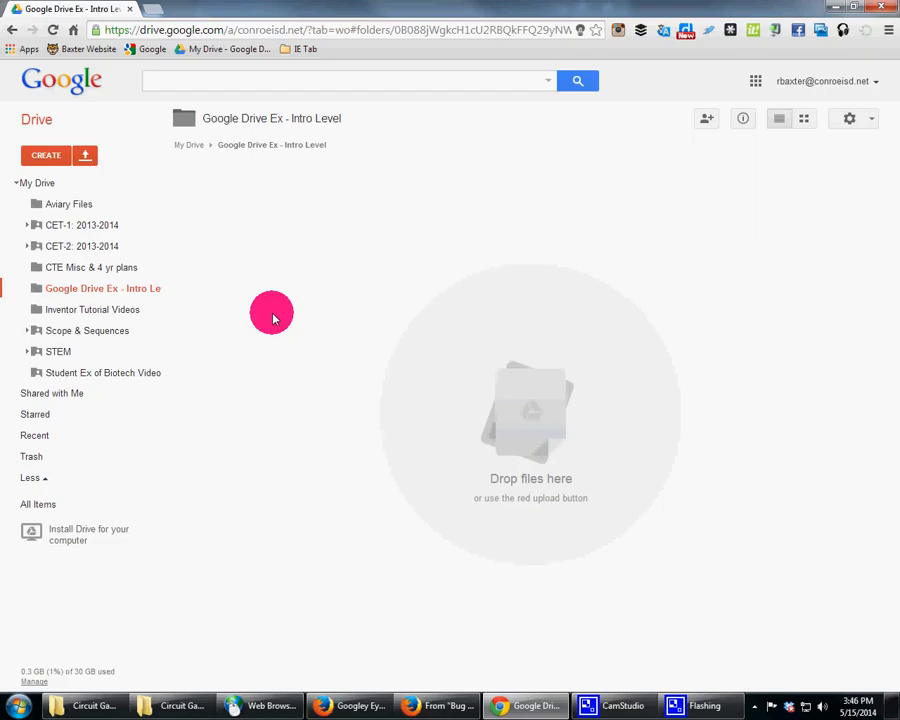
{"action": "left_click", "coordinate": [708, 118]}
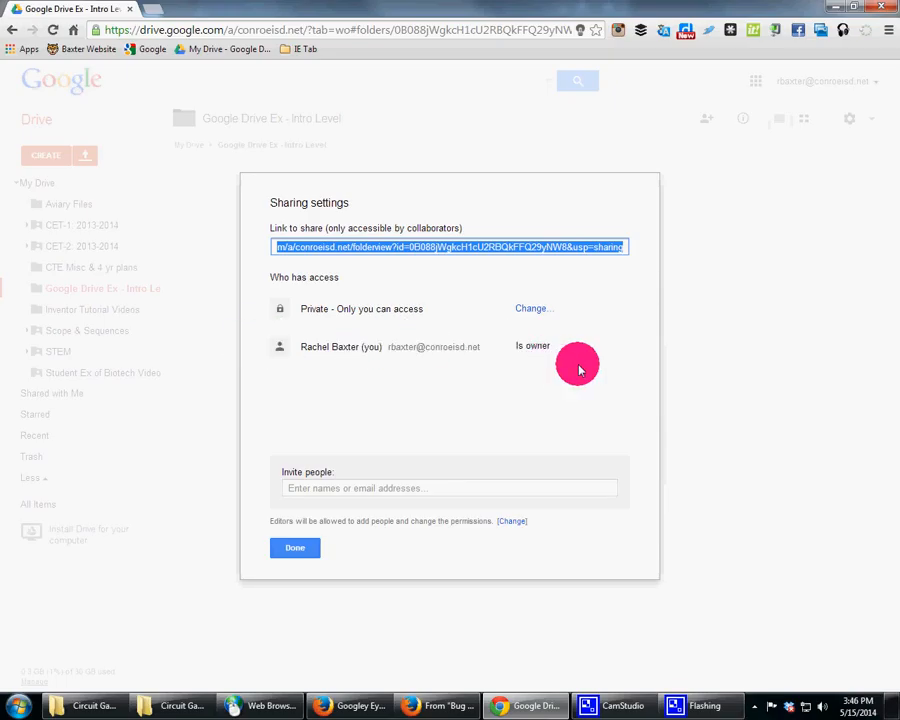
{"action": "left_click", "coordinate": [383, 487]}
{"action": "type", "text": "ra"}
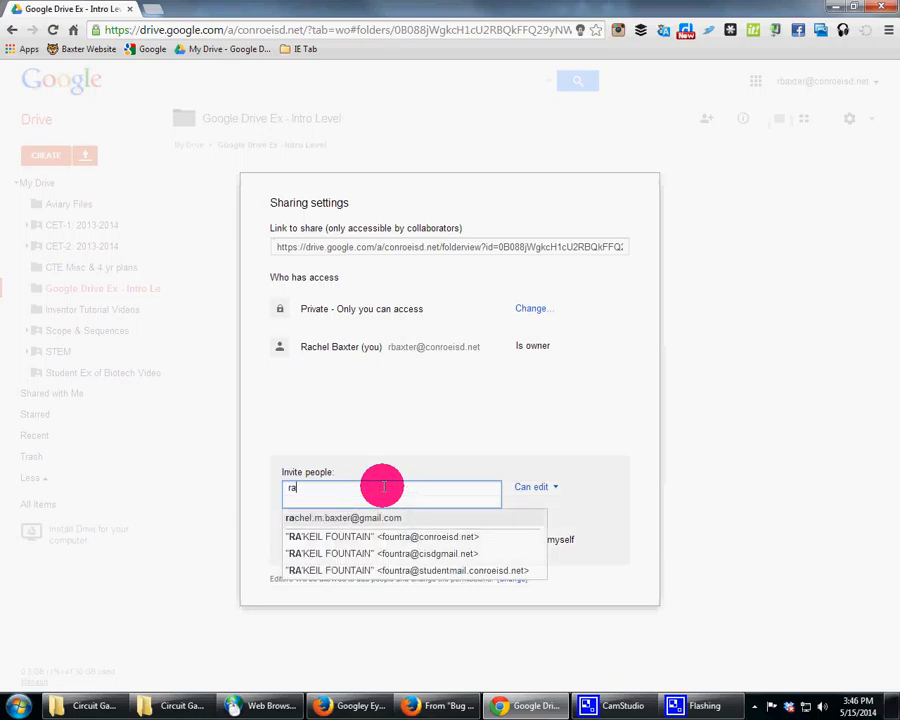
{"action": "left_click", "coordinate": [375, 519]}
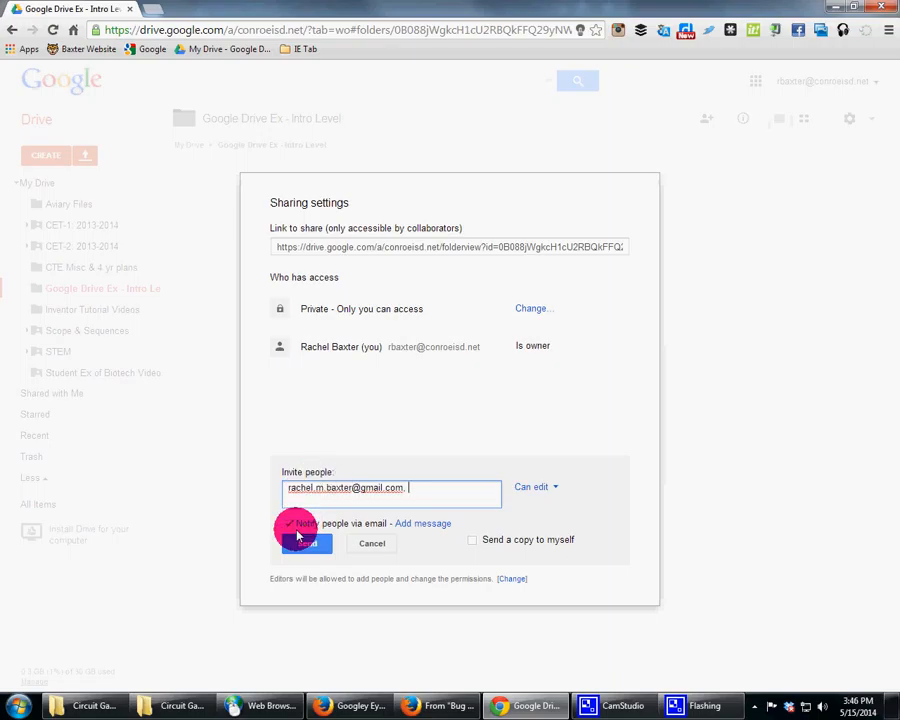
Step: Turn off e-mail notification for the invitation
{"action": "left_click", "coordinate": [433, 524]}
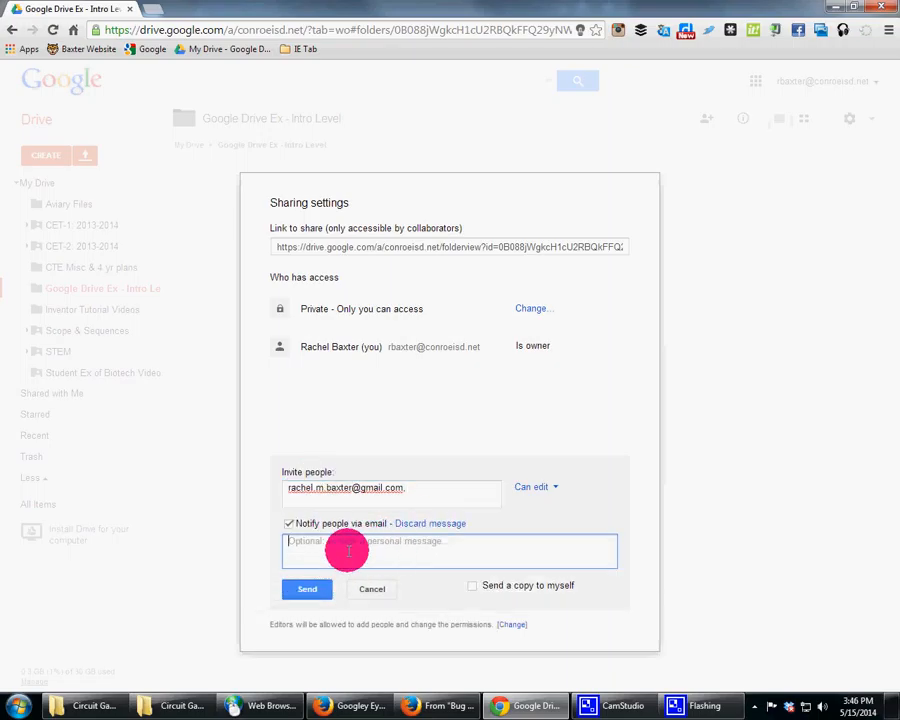
{"action": "left_click", "coordinate": [290, 523]}
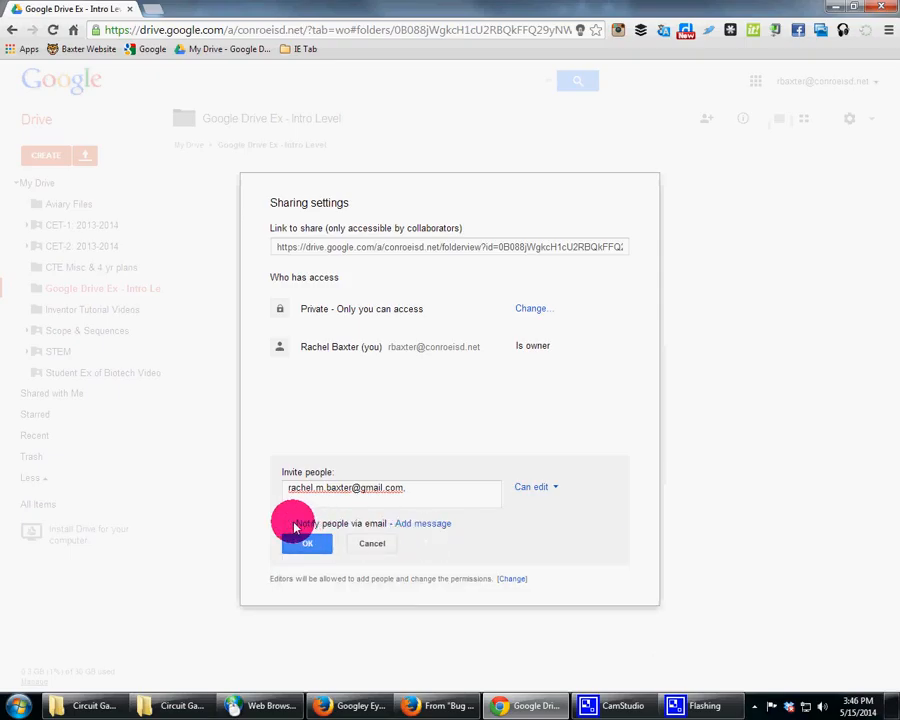
{"action": "left_click", "coordinate": [290, 524]}
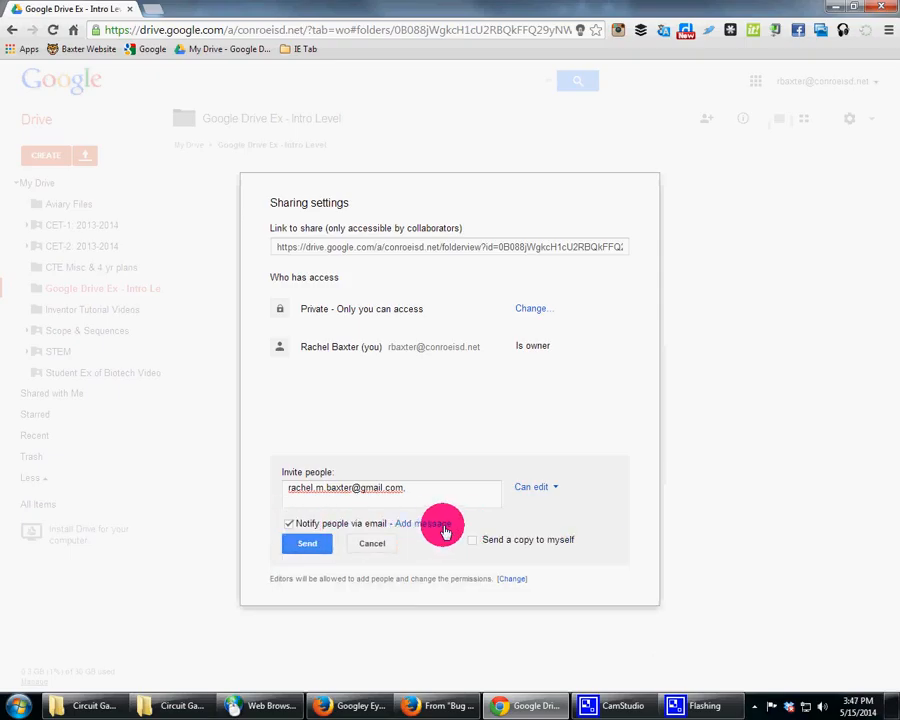
{"action": "left_click", "coordinate": [289, 524]}
Step: Keep the collaborator's Can edit permission and share the folder while skipping invitations
{"action": "left_click", "coordinate": [558, 489]}
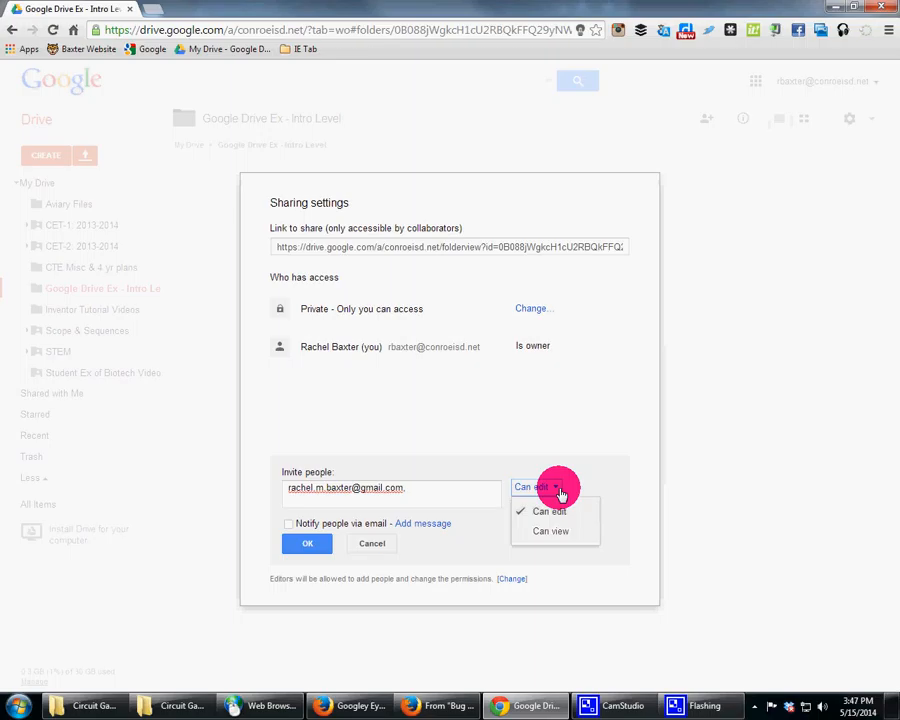
{"action": "left_click", "coordinate": [556, 513]}
{"action": "left_click", "coordinate": [295, 545]}
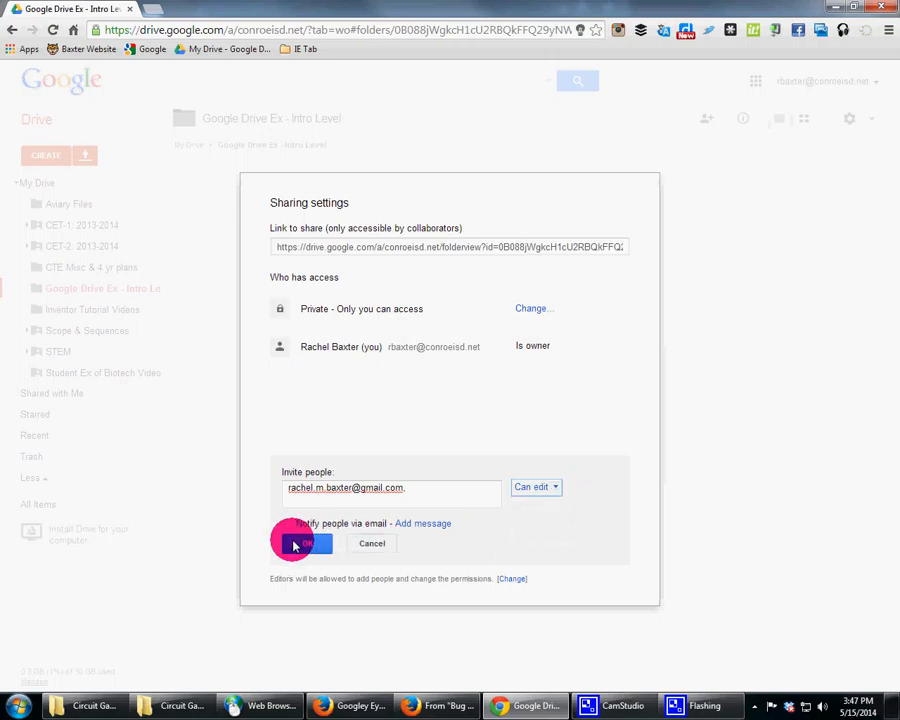
{"action": "left_click", "coordinate": [293, 255]}
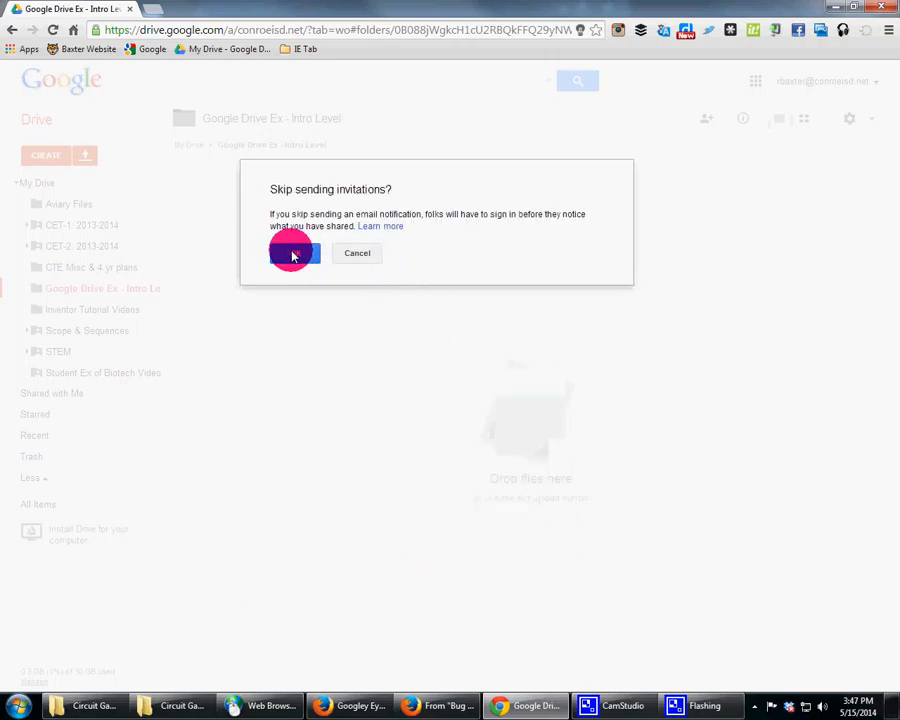
{"action": "left_click", "coordinate": [303, 254]}
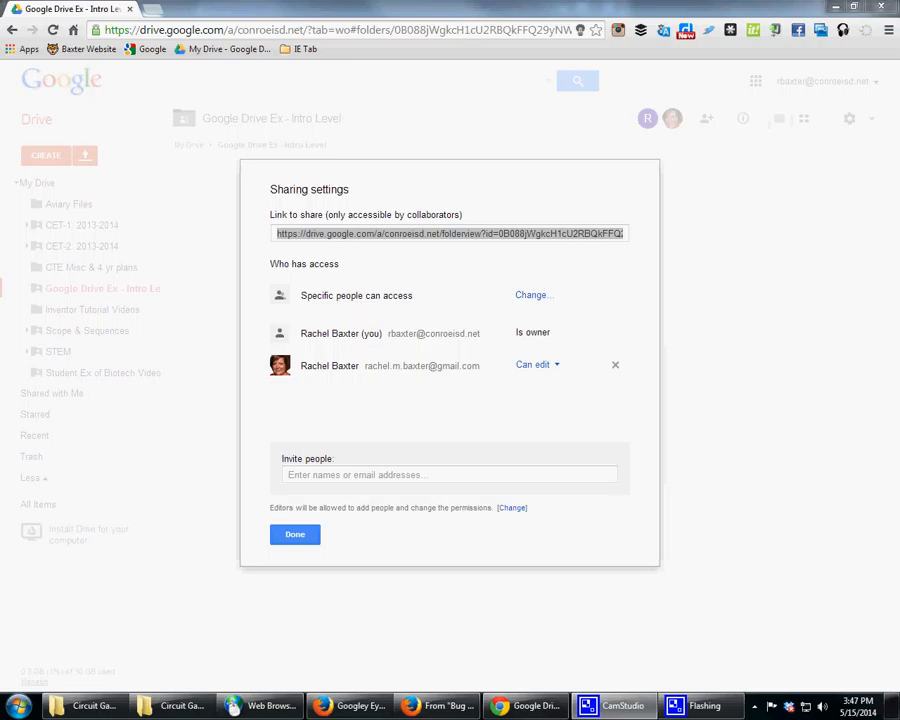
Step: Change the folder's visibility to Public on the web with Can view access and save
{"action": "left_click", "coordinate": [538, 297]}
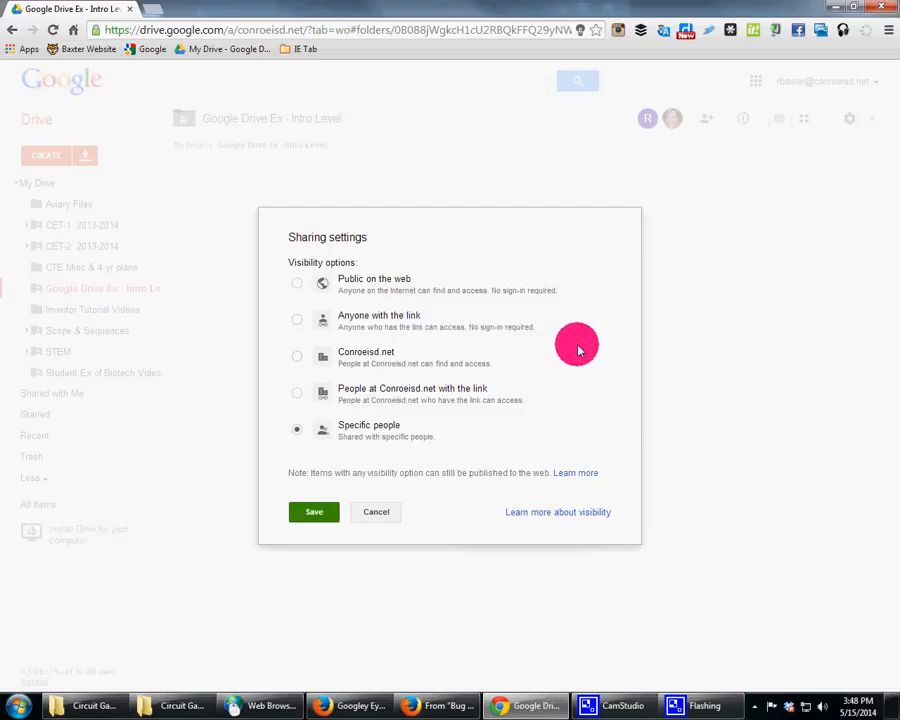
{"action": "left_click", "coordinate": [390, 288]}
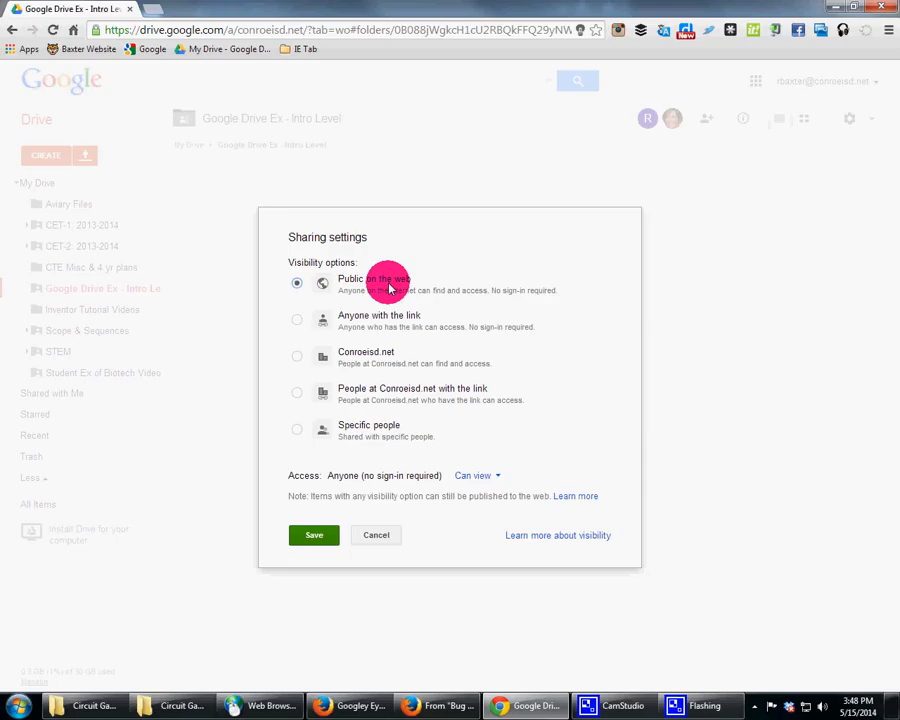
{"action": "left_click", "coordinate": [497, 478]}
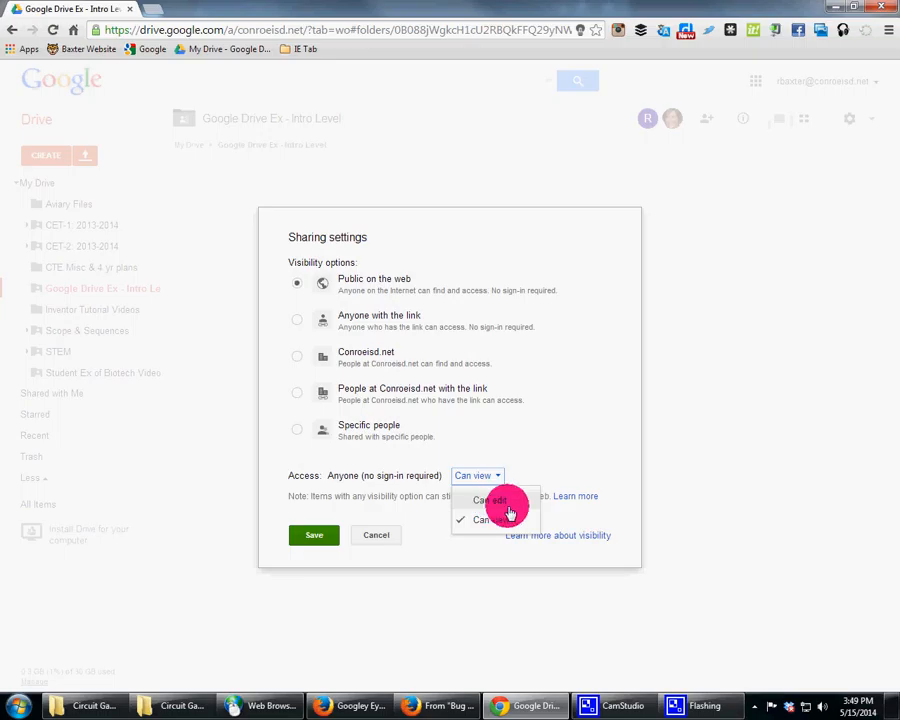
{"action": "left_click", "coordinate": [505, 522]}
{"action": "left_click", "coordinate": [313, 534]}
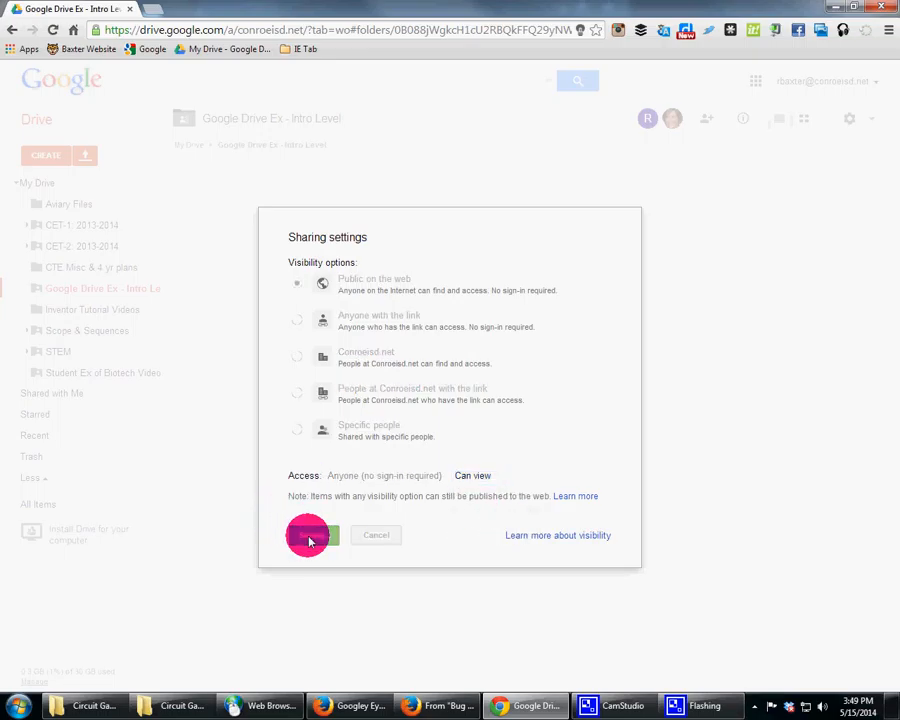
{"action": "left_click", "coordinate": [312, 552]}
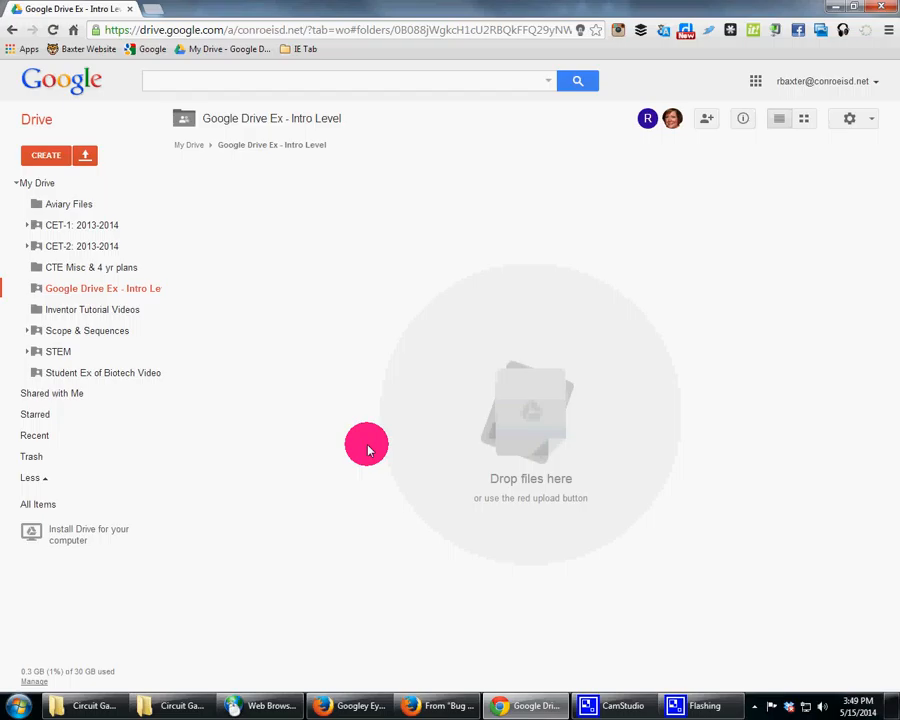
Step: Create a new Google Docs document inside the shared folder, accepting the folder's sharing permissions
{"action": "left_click", "coordinate": [58, 155]}
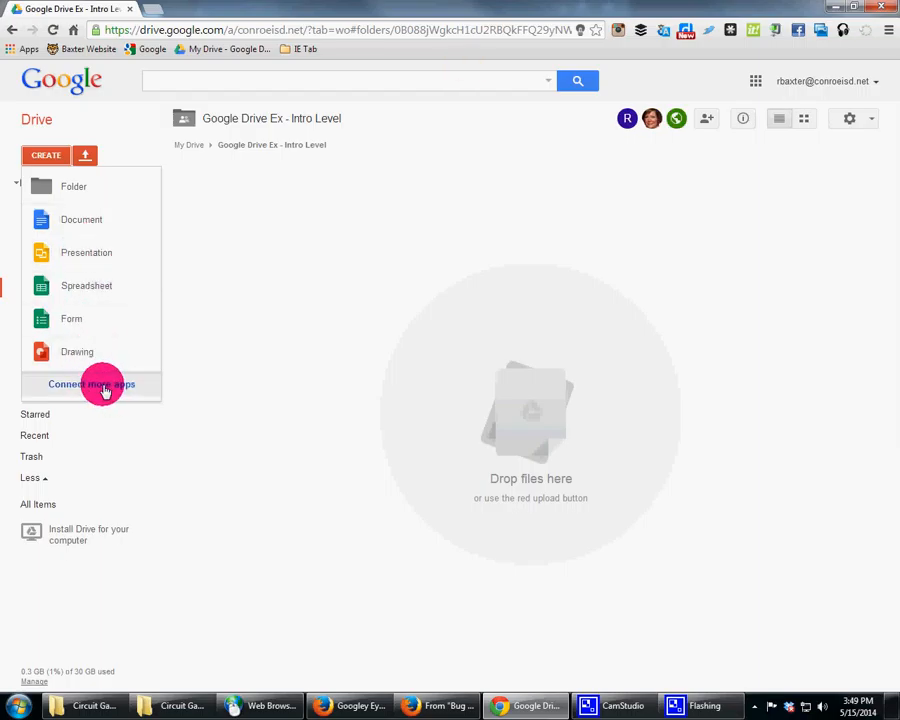
{"action": "left_click", "coordinate": [96, 214]}
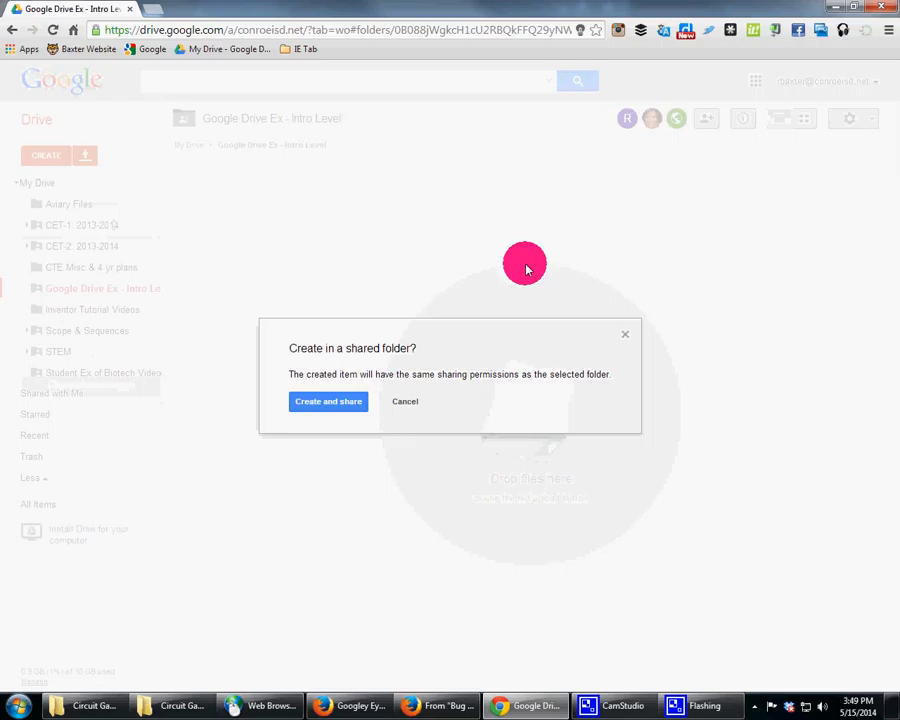
{"action": "left_click", "coordinate": [344, 404]}
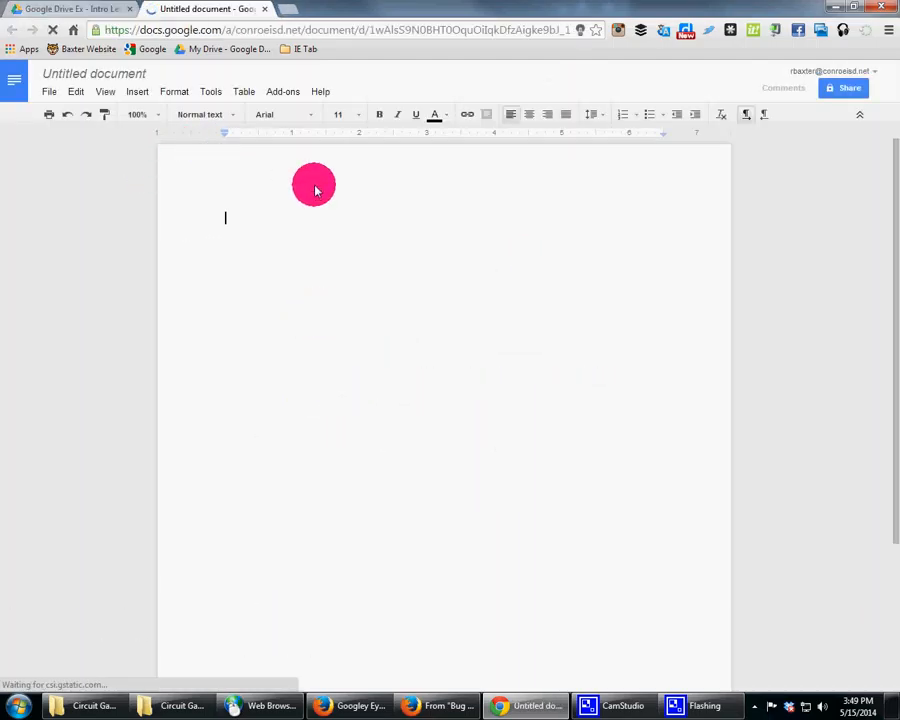
Step: Rename the new document dskgf.ksdgf.skdgf
{"action": "left_click", "coordinate": [144, 75]}
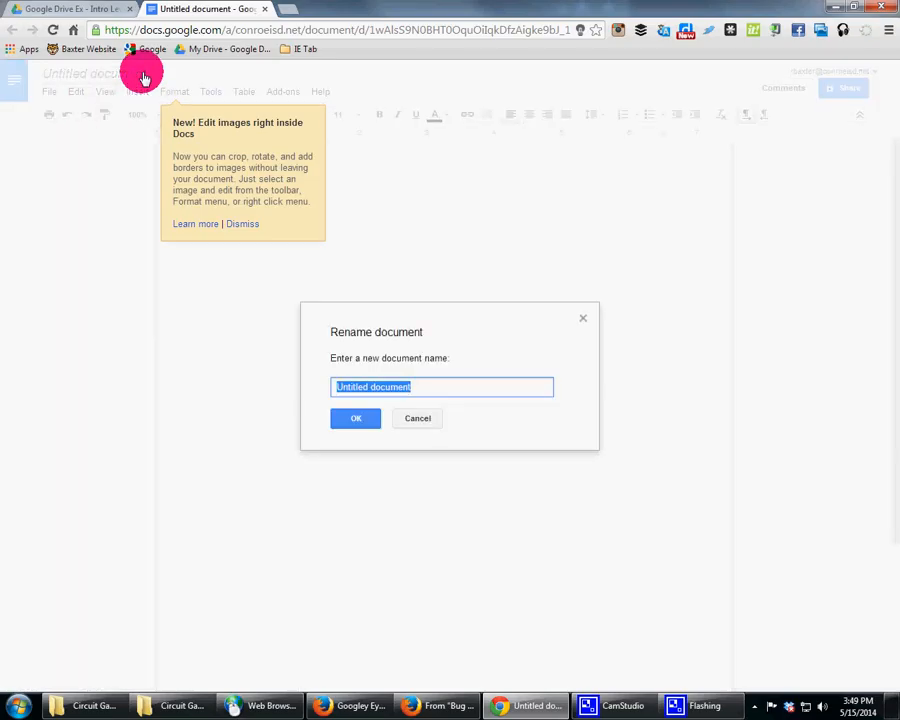
{"action": "type", "text": "dskgf.ksdgf.skdgf"}
{"action": "left_click", "coordinate": [370, 420]}
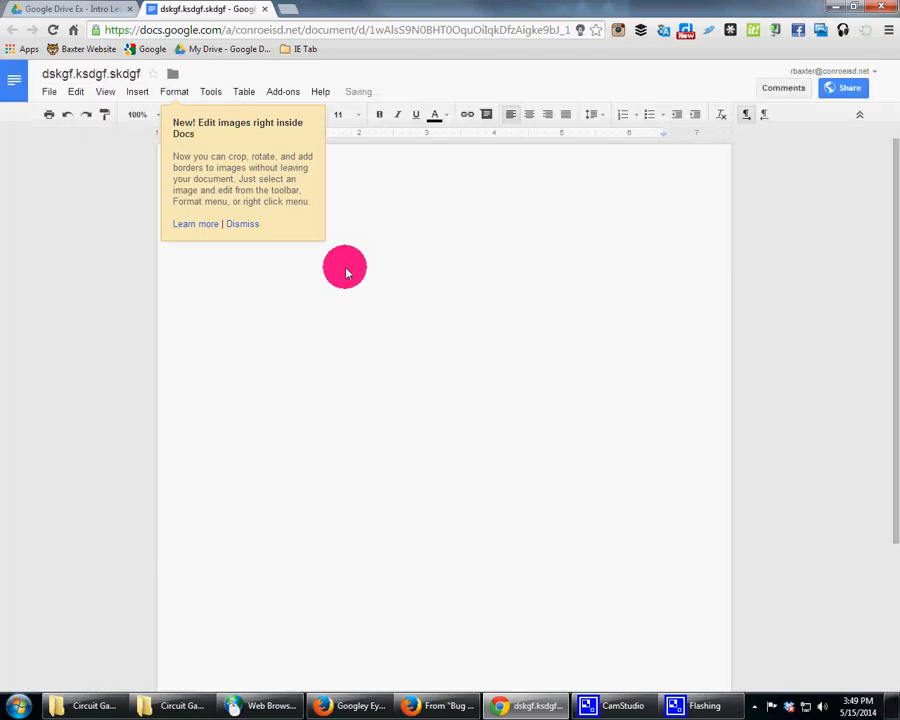
Step: Dismiss the image-editing tip and enter the sample text ",dbv.,bv,m.xb" in the document
{"action": "left_click", "coordinate": [243, 224]}
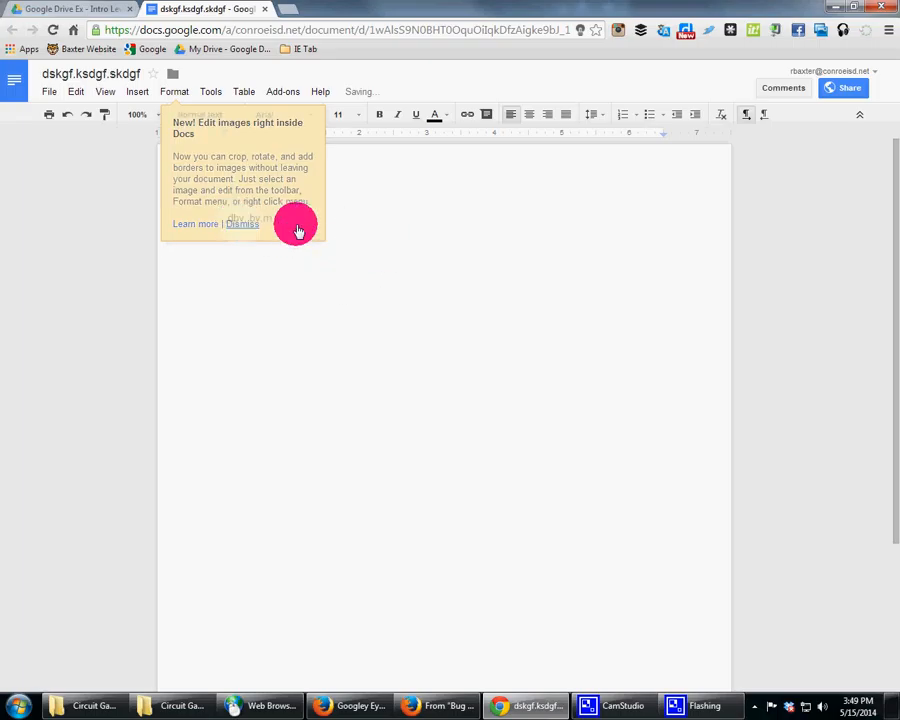
{"action": "type", "text": ",dbv.,bv,m.xb"}
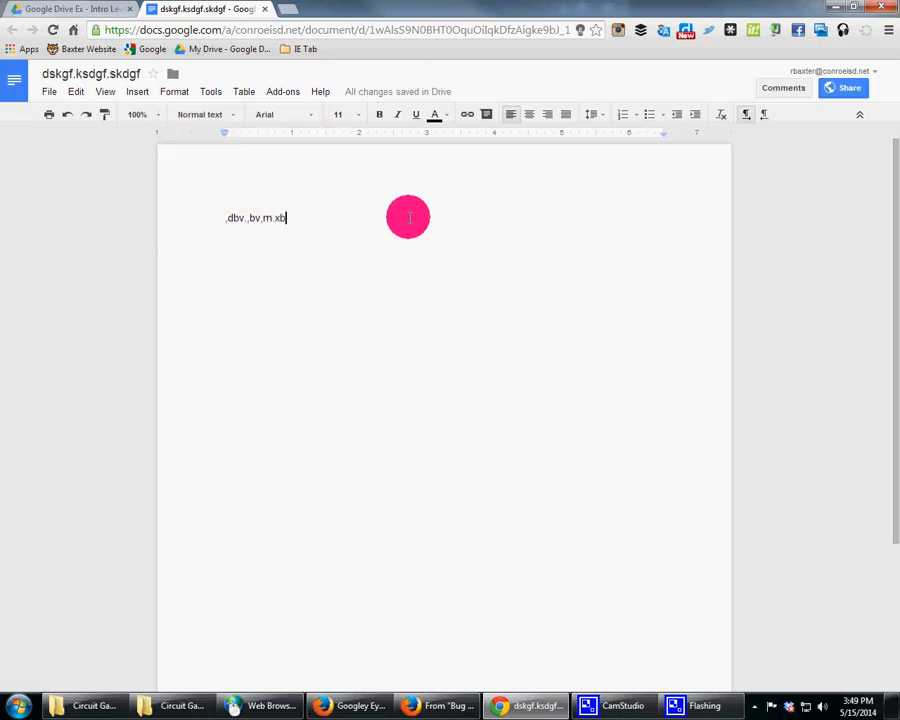
Step: Upload all five files from the Google Drive How To desktop folder into the shared folder, sharing them too
{"action": "left_click", "coordinate": [96, 8]}
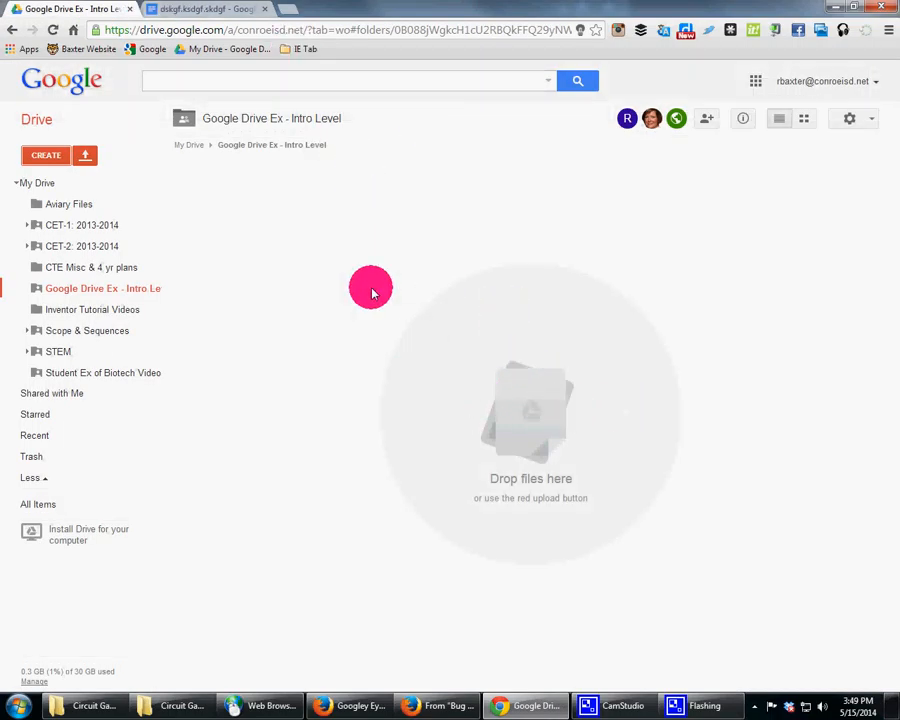
{"action": "left_click", "coordinate": [54, 30]}
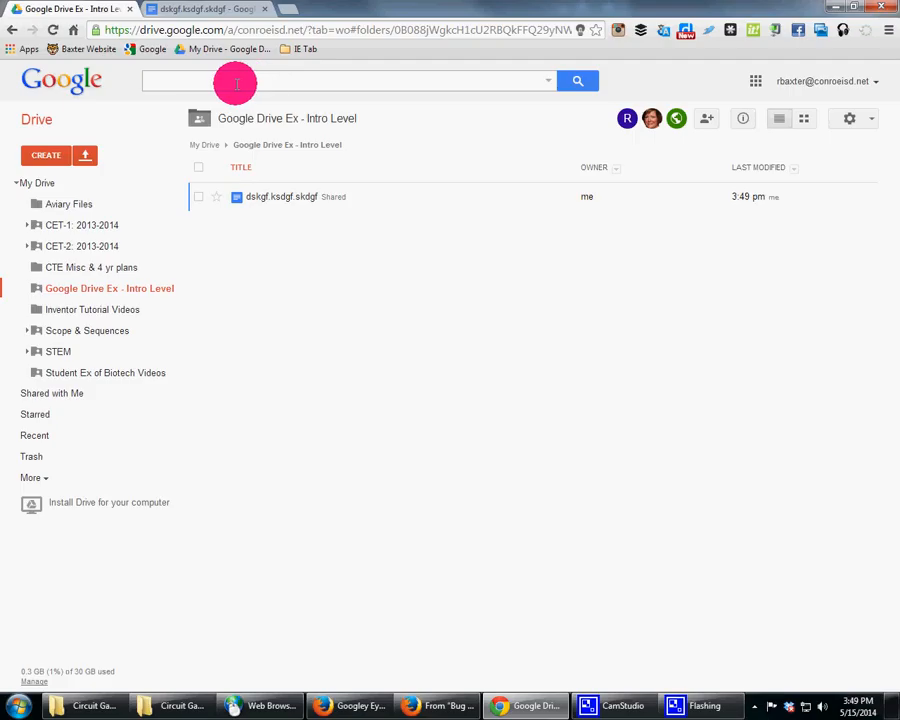
{"action": "left_click", "coordinate": [88, 155]}
{"action": "left_click", "coordinate": [108, 183]}
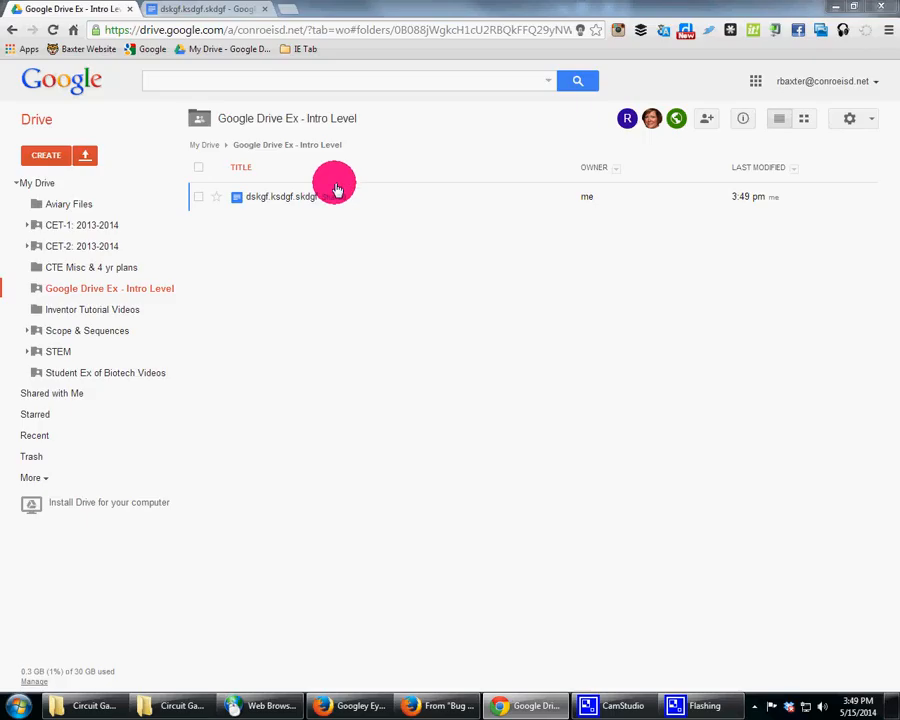
{"action": "left_click", "coordinate": [120, 96]}
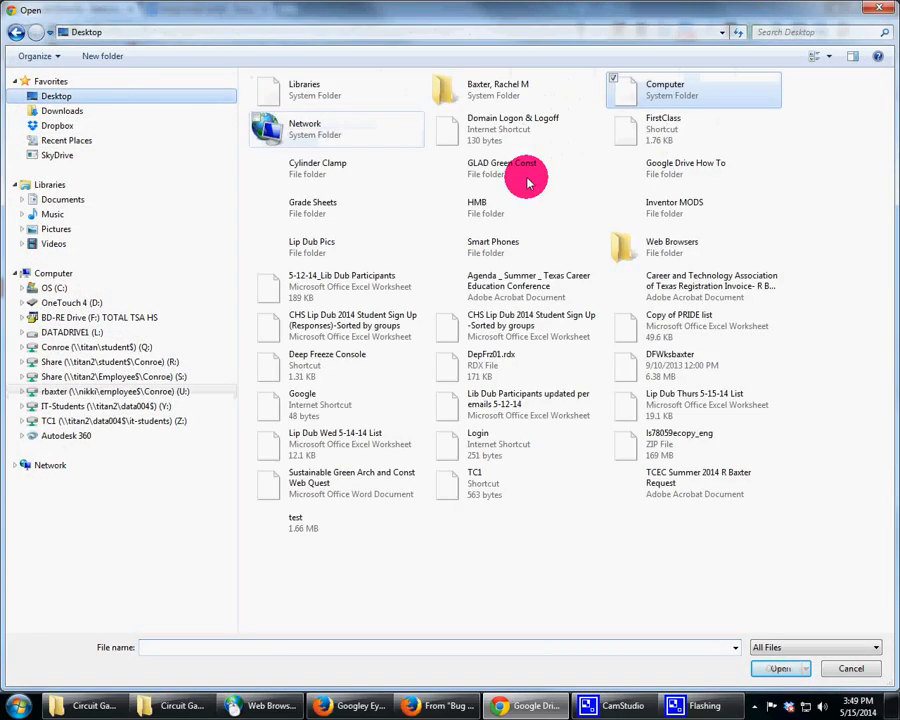
{"action": "double_click", "coordinate": [678, 167]}
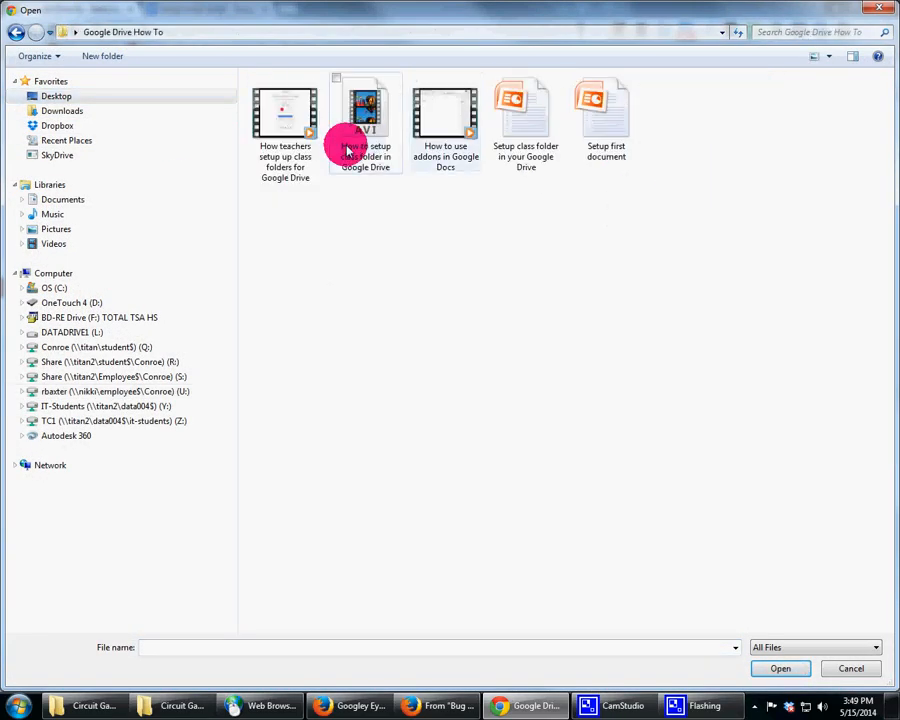
{"action": "left_click", "coordinate": [285, 125]}
{"action": "left_click", "coordinate": [605, 145], "text": "shift"}
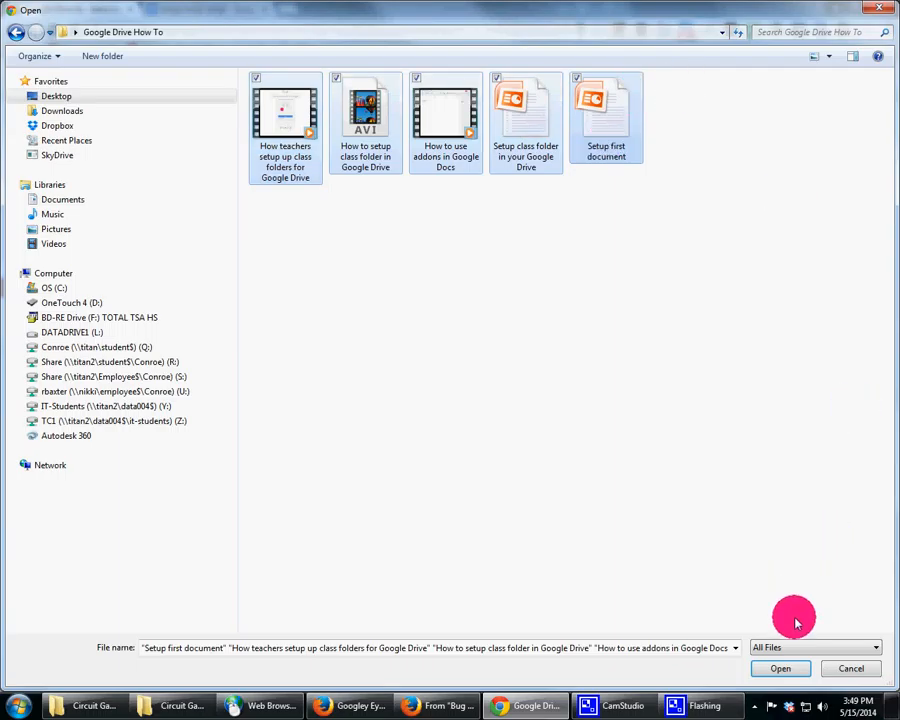
{"action": "left_click", "coordinate": [781, 668]}
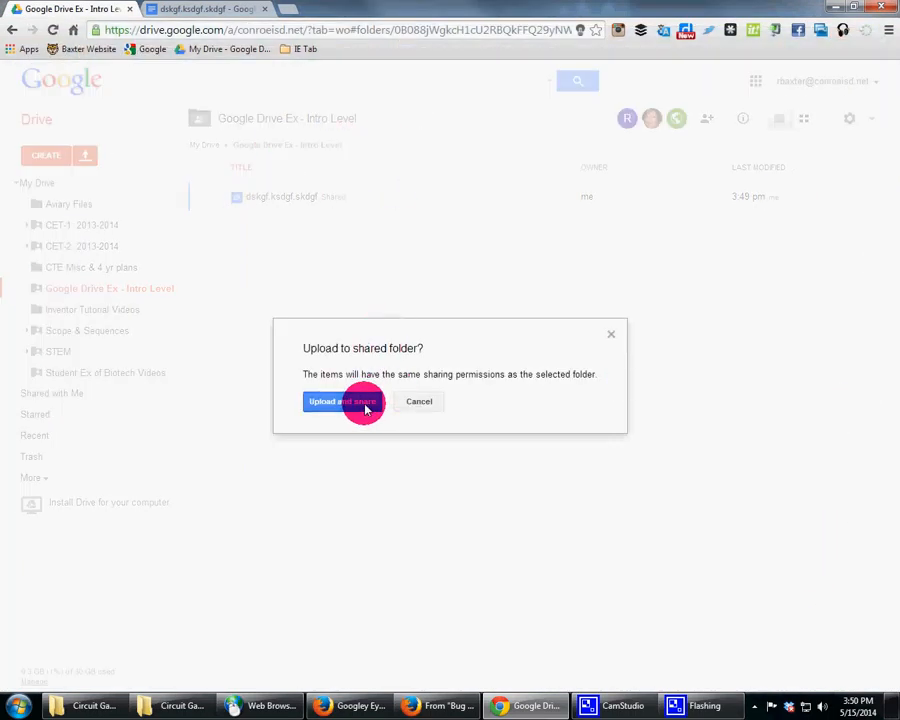
{"action": "left_click", "coordinate": [362, 404]}
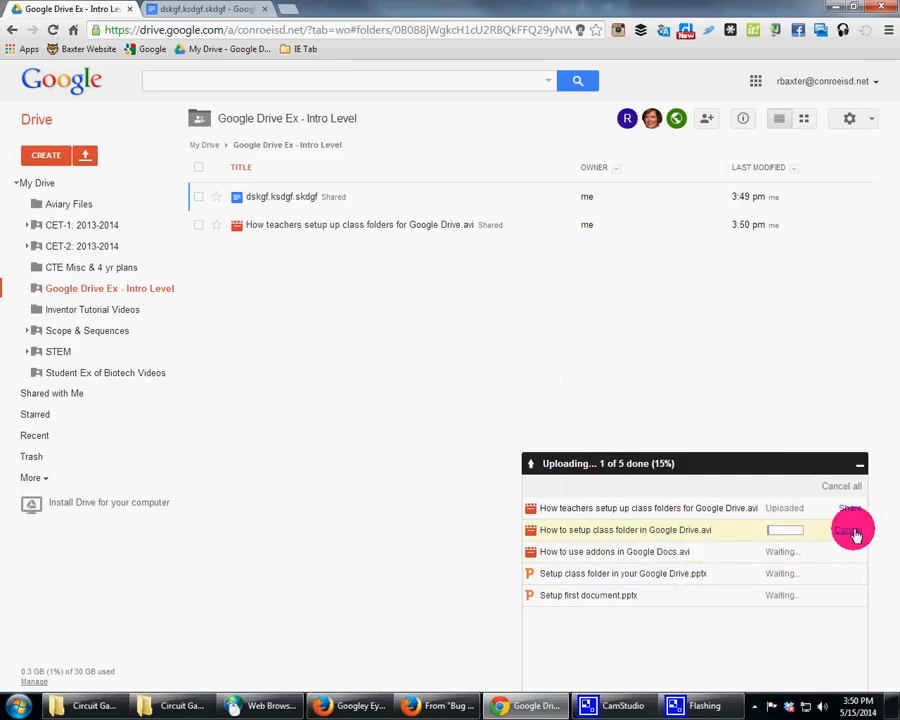
Step: Cancel the uploads of How to setup class folder in Google Drive.avi and How to use addons in Google Docs.avi
{"action": "left_click", "coordinate": [850, 529]}
{"action": "left_click", "coordinate": [851, 552]}
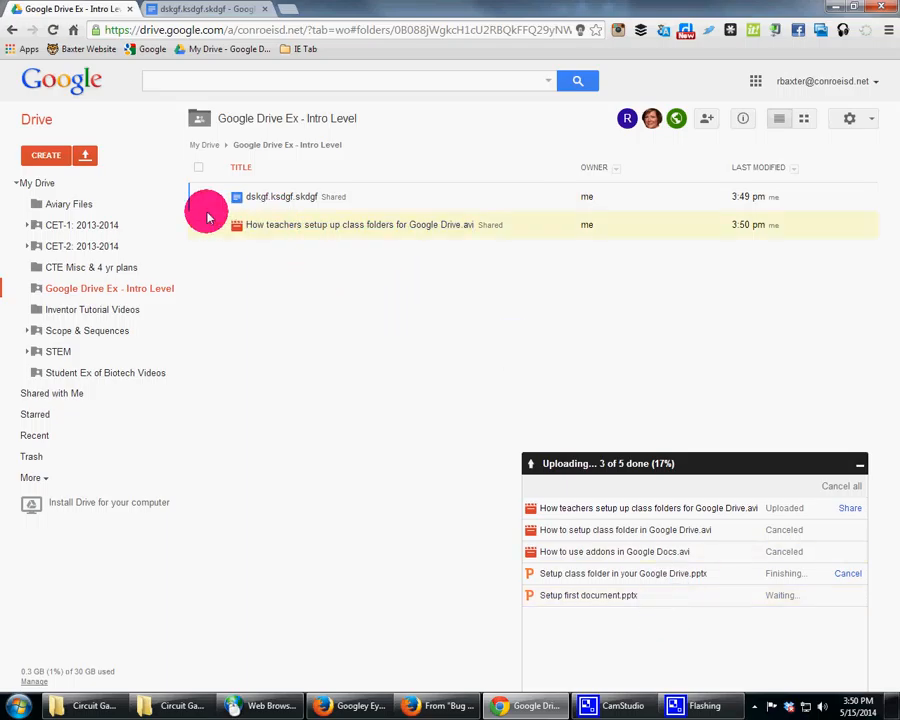
Step: Delete the dskgf.ksdgf.skdgf test document from the shared folder
{"action": "left_click", "coordinate": [198, 196]}
{"action": "left_click", "coordinate": [326, 121]}
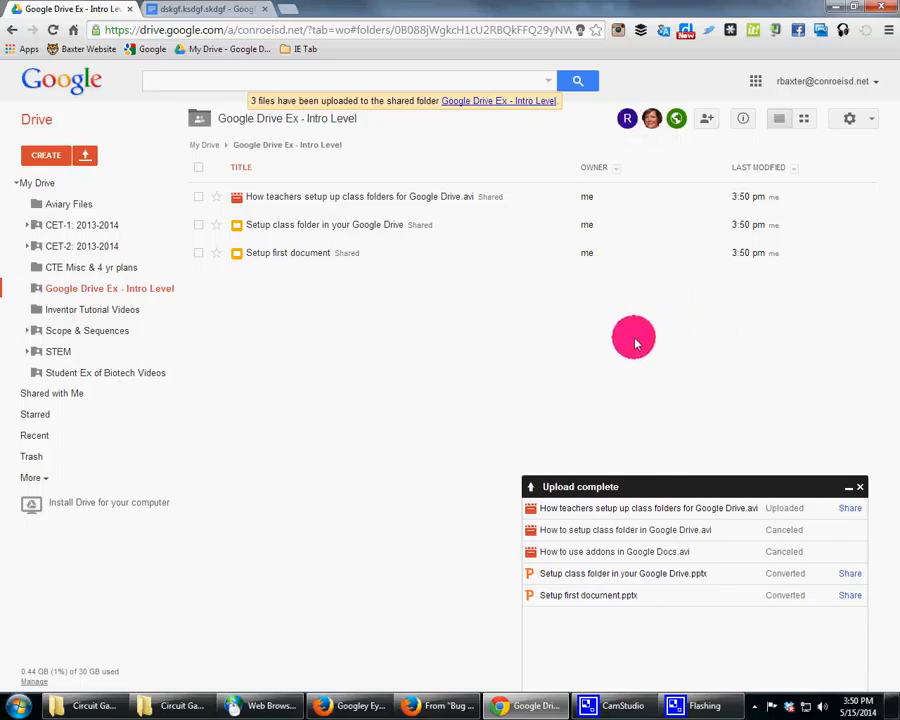
Step: Copy the shared folder's web address and open goo.gl in a new browser tab
{"action": "left_click", "coordinate": [493, 30]}
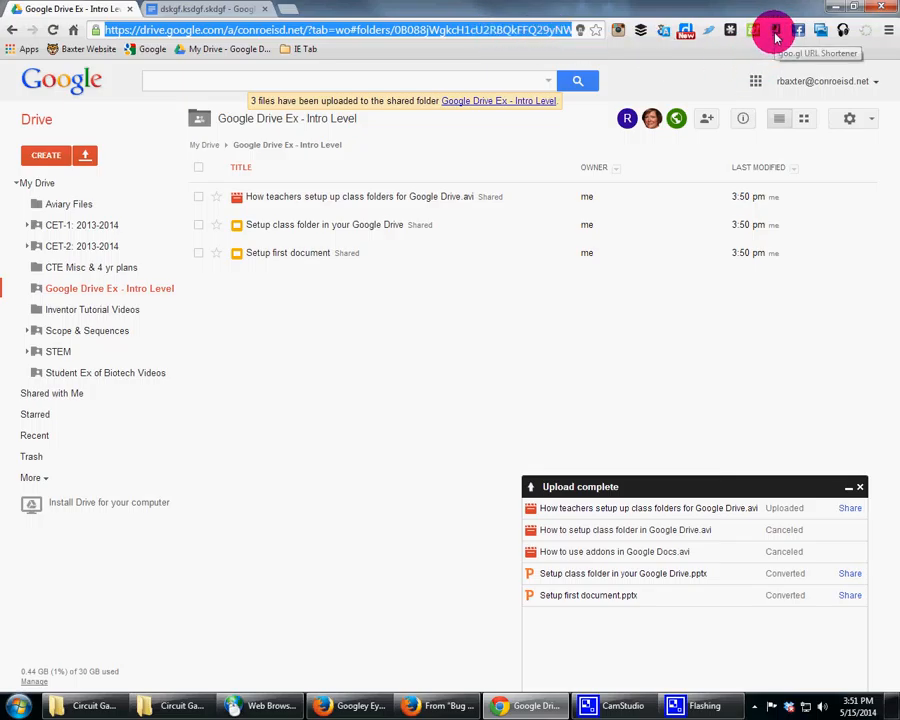
{"action": "left_click", "coordinate": [288, 9]}
{"action": "type", "text": "goo"}
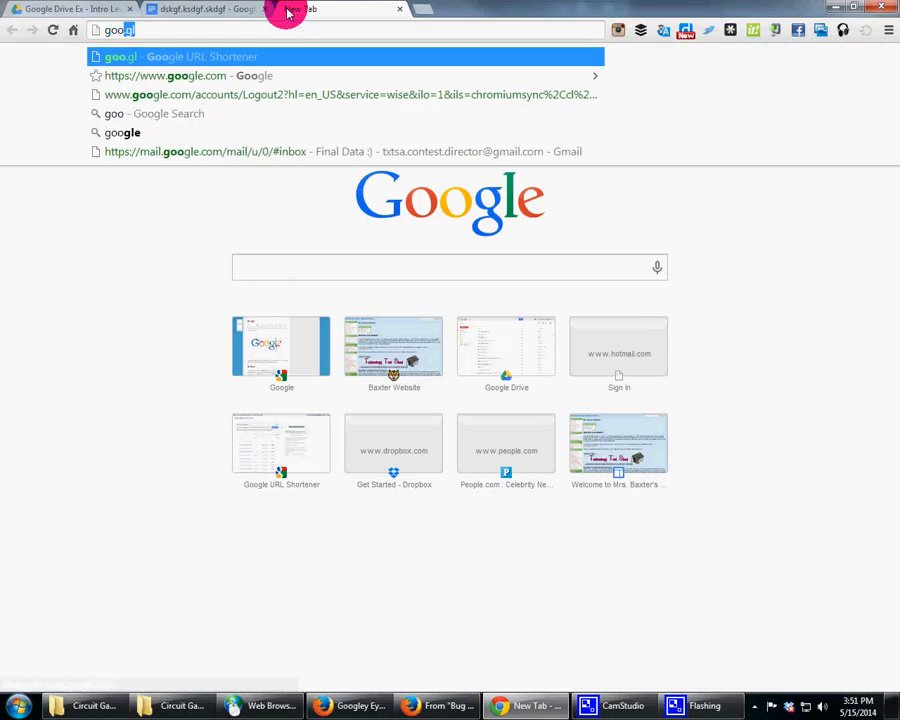
{"action": "type", "text": ".g"}
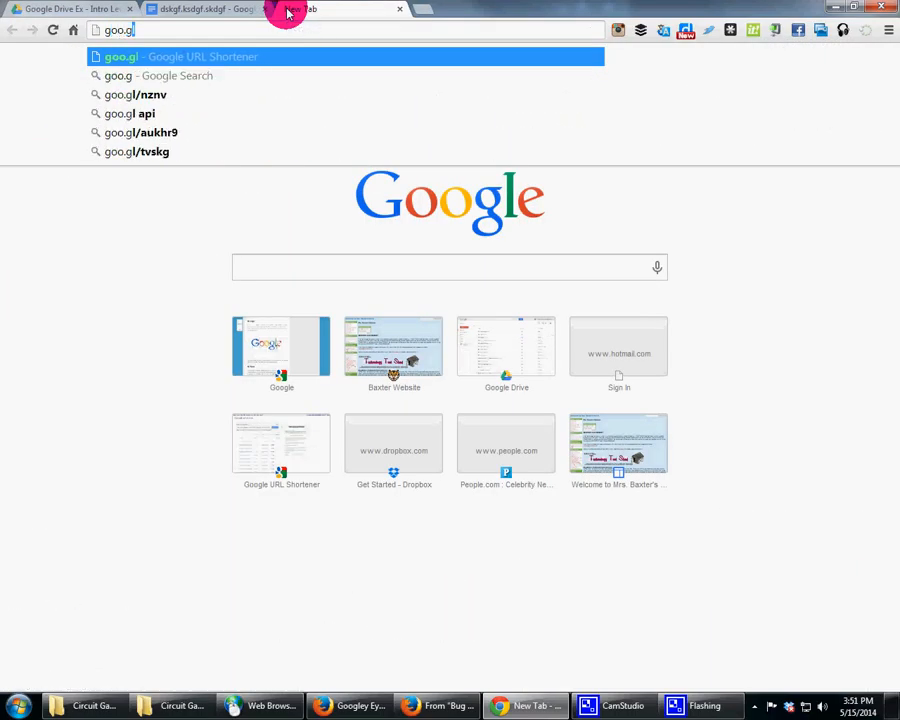
{"action": "type", "text": "l"}
{"action": "key", "text": "Return"}
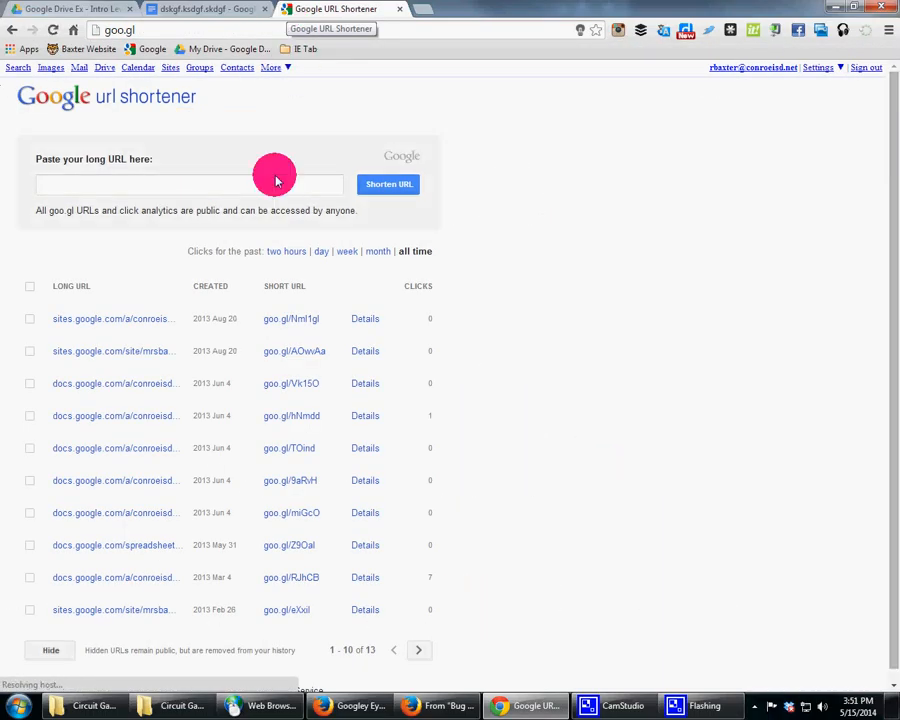
Step: Paste the folder's address into the URL shortener and shorten it
{"action": "left_click", "coordinate": [155, 185]}
{"action": "key", "text": "ctrl+v"}
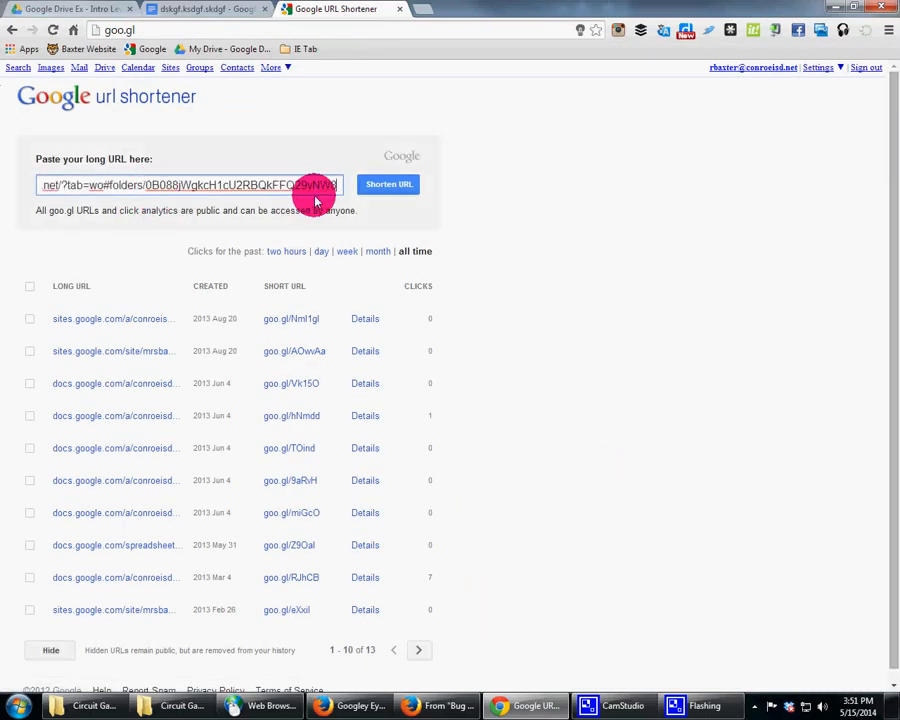
{"action": "left_click", "coordinate": [388, 184]}
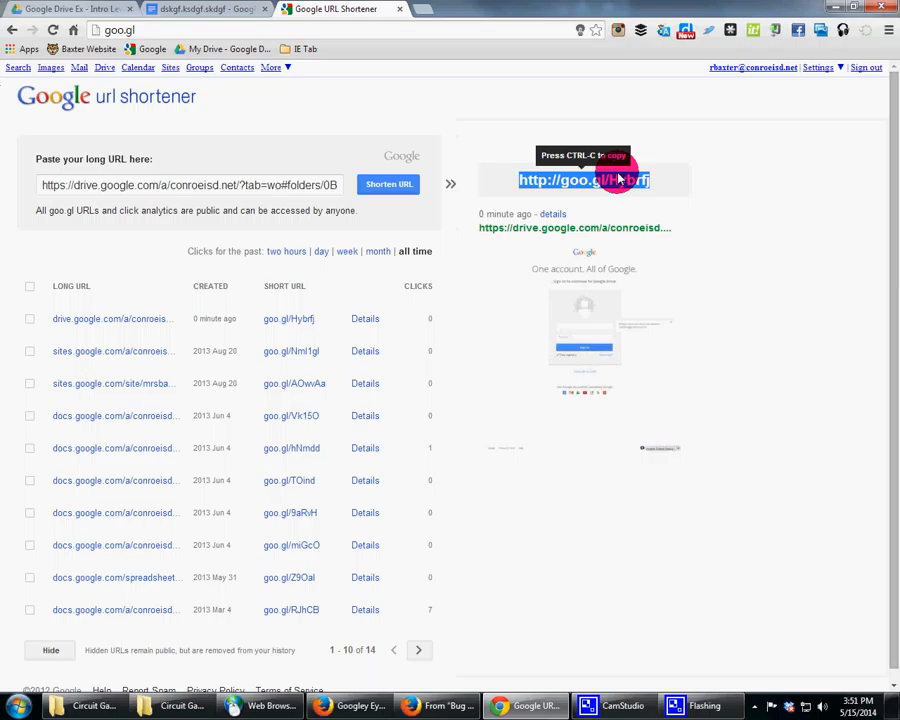
{"action": "left_click", "coordinate": [388, 187]}
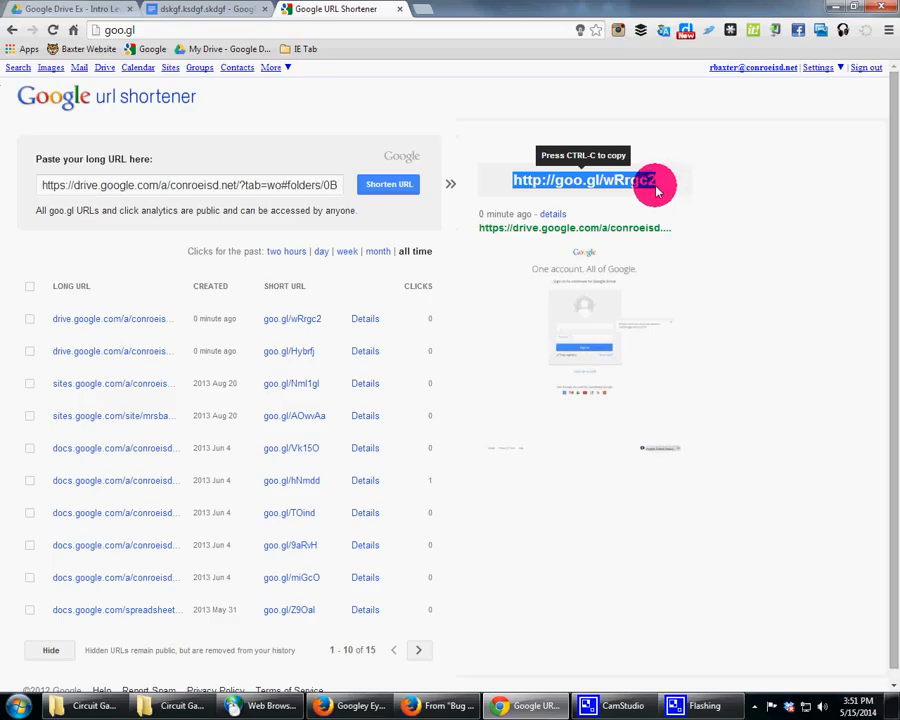
Step: Take the dskgf.ksdgf.skdgf document out of the trash and close its tab
{"action": "left_click", "coordinate": [211, 10]}
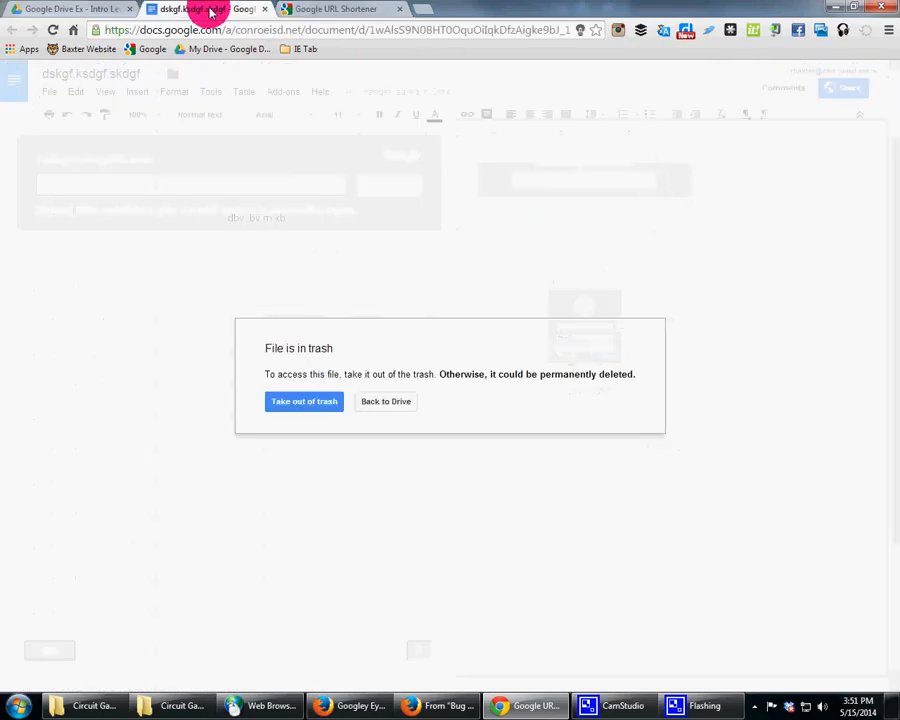
{"action": "left_click", "coordinate": [312, 401]}
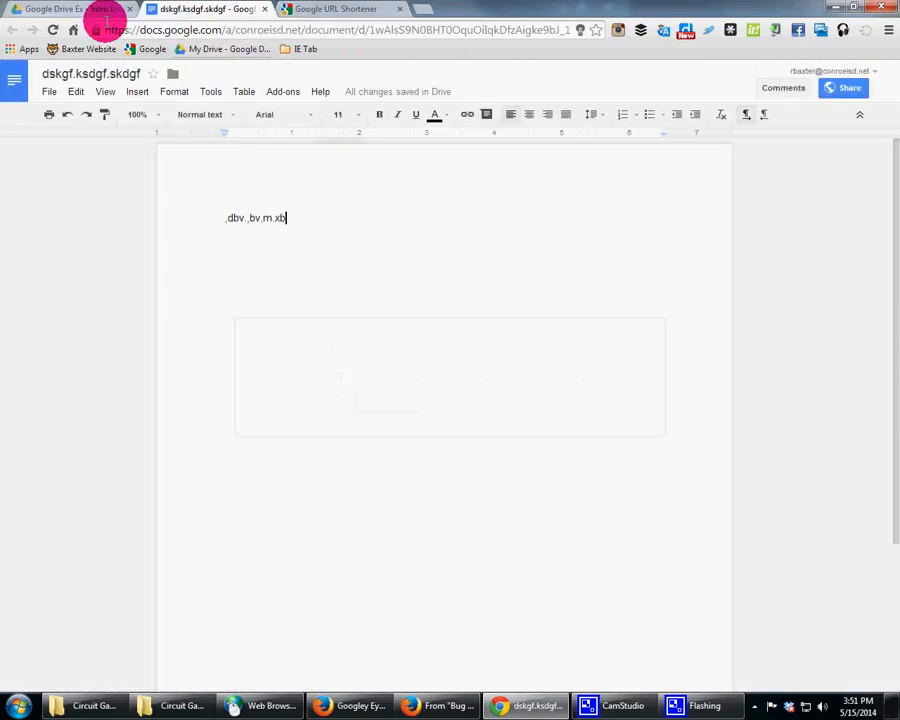
{"action": "left_click", "coordinate": [266, 9]}
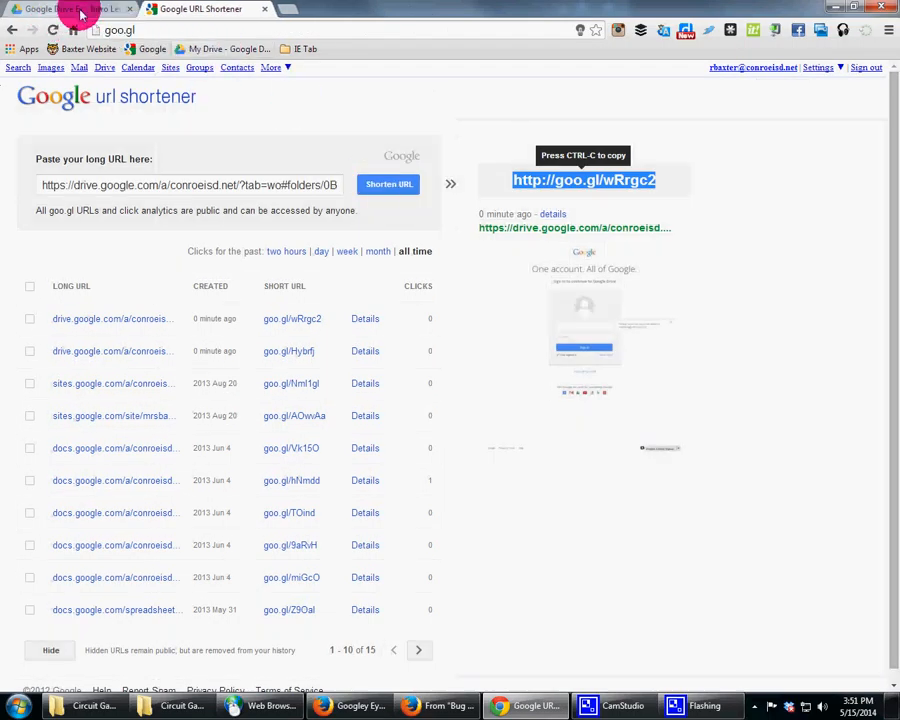
Step: Close the upload status panel in Drive and create another shared document in the folder
{"action": "left_click", "coordinate": [60, 10]}
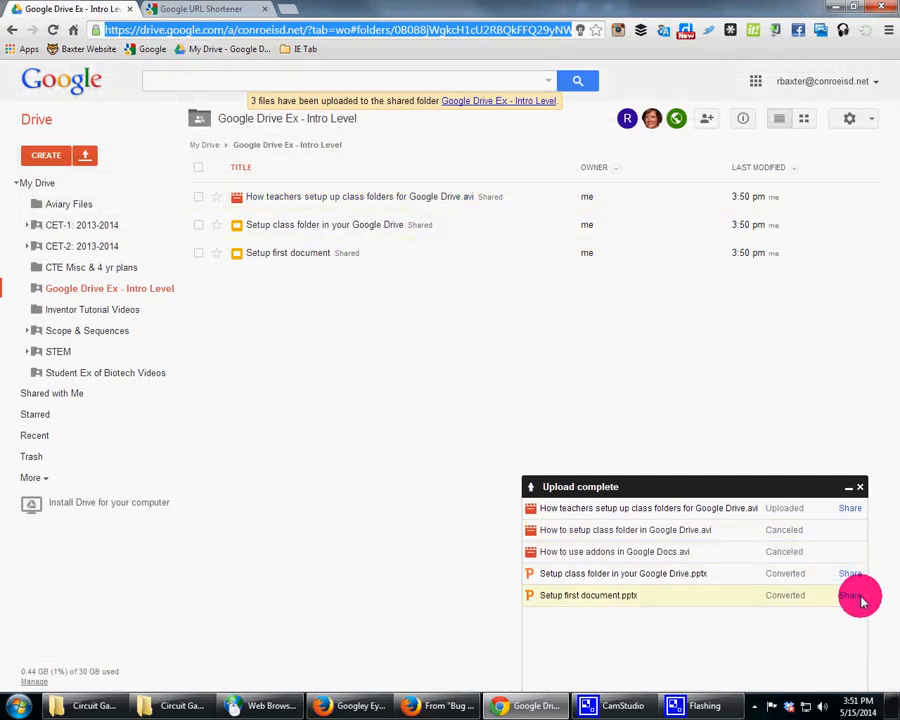
{"action": "left_click", "coordinate": [859, 486]}
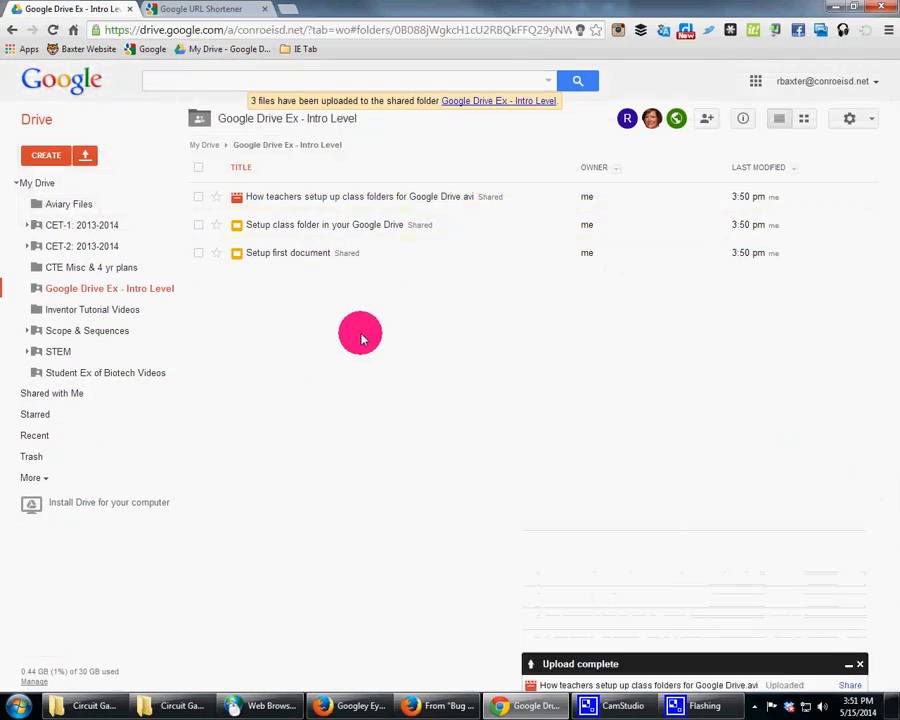
{"action": "left_click", "coordinate": [50, 157]}
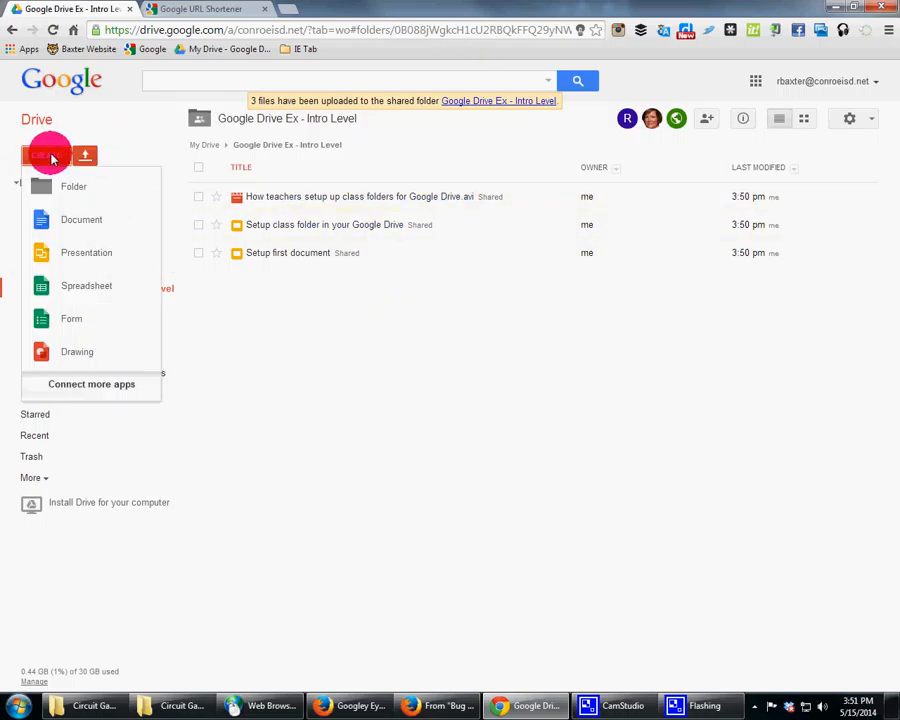
{"action": "left_click", "coordinate": [80, 212]}
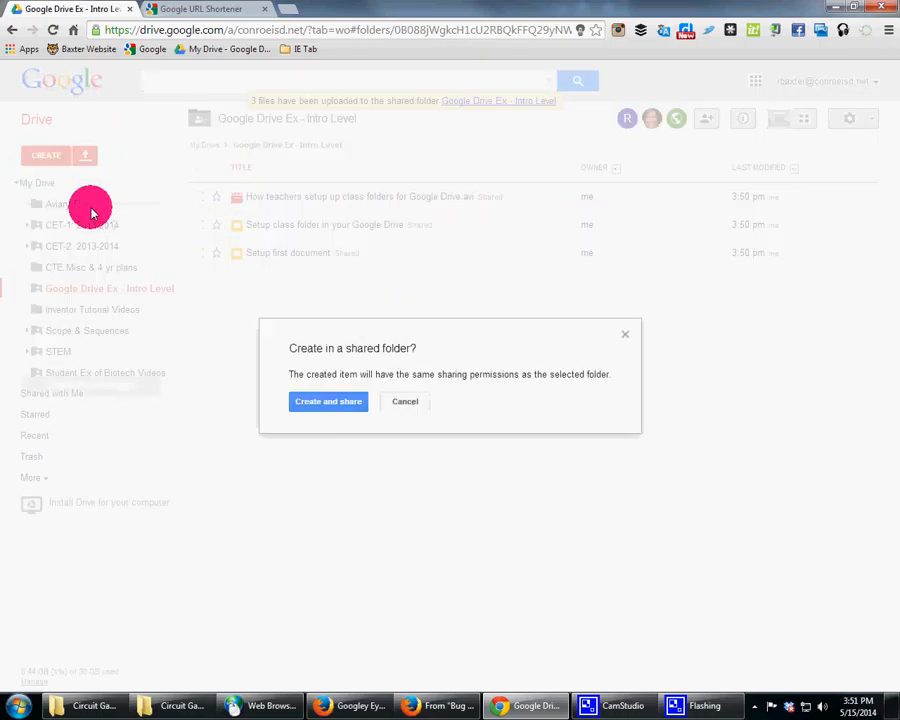
{"action": "left_click", "coordinate": [330, 402]}
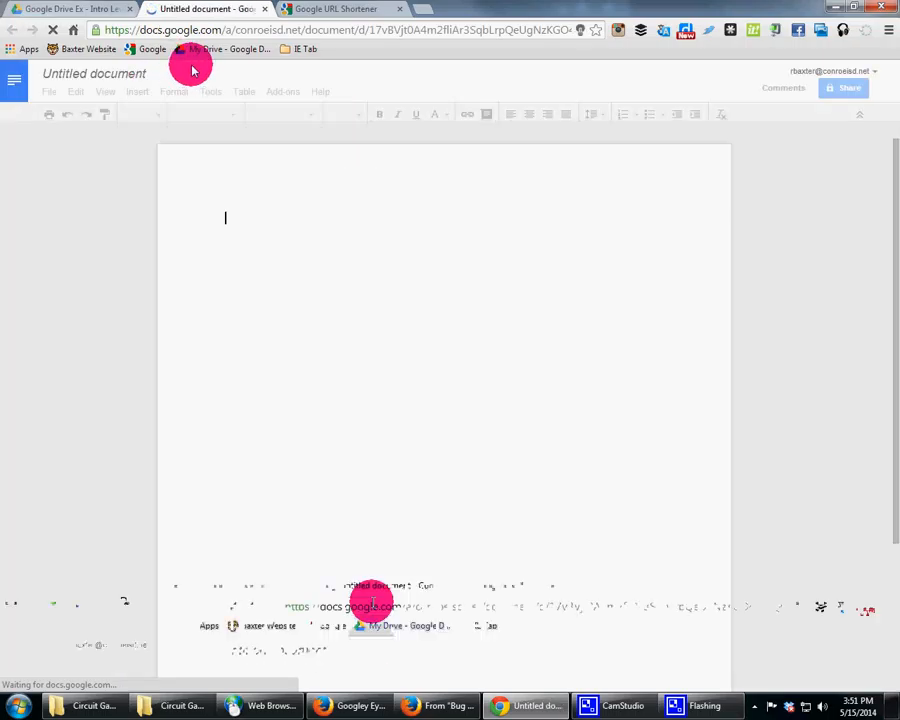
Step: Rename the new document URL To to the share folder
{"action": "left_click", "coordinate": [140, 76]}
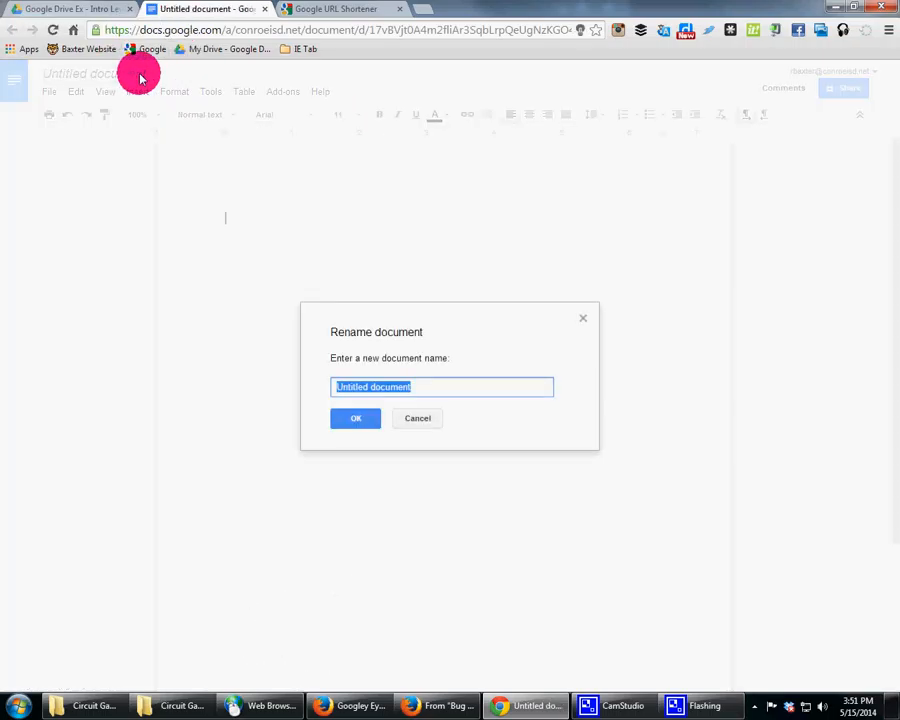
{"action": "type", "text": "URL To to the share folder"}
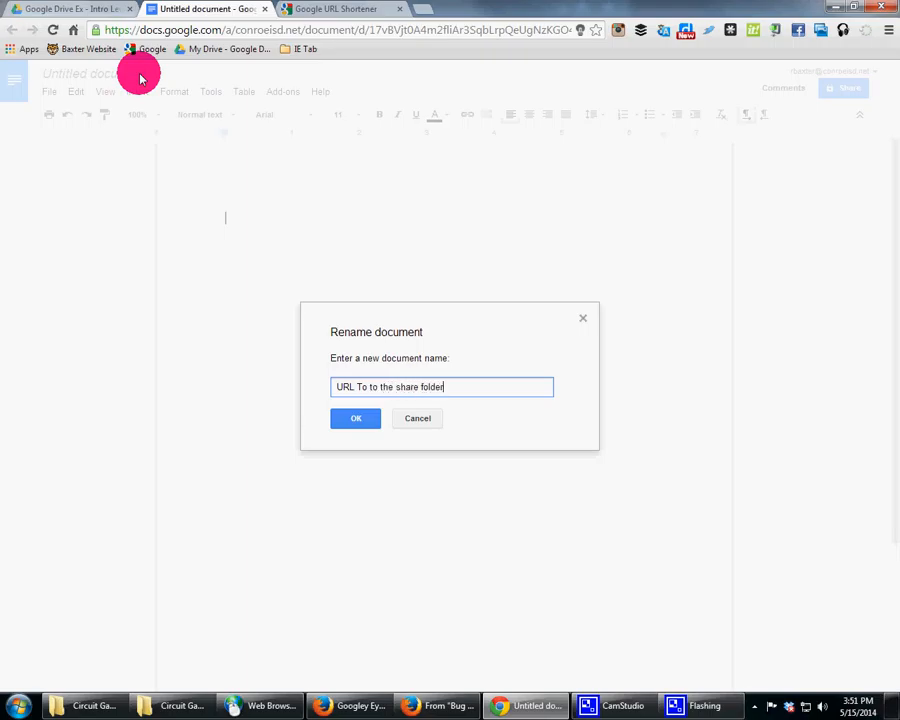
{"action": "left_click", "coordinate": [358, 414]}
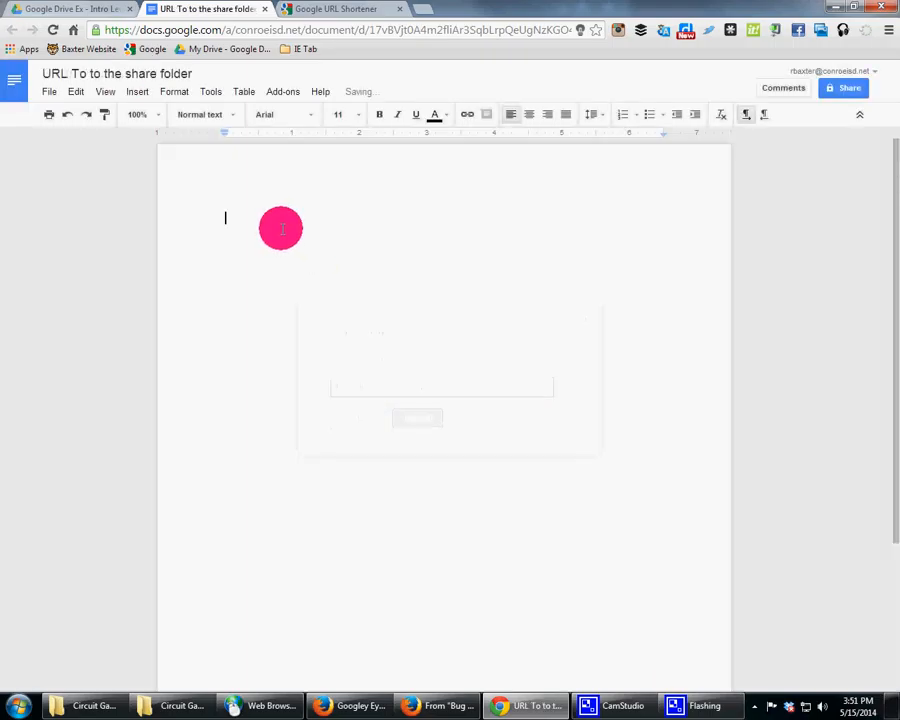
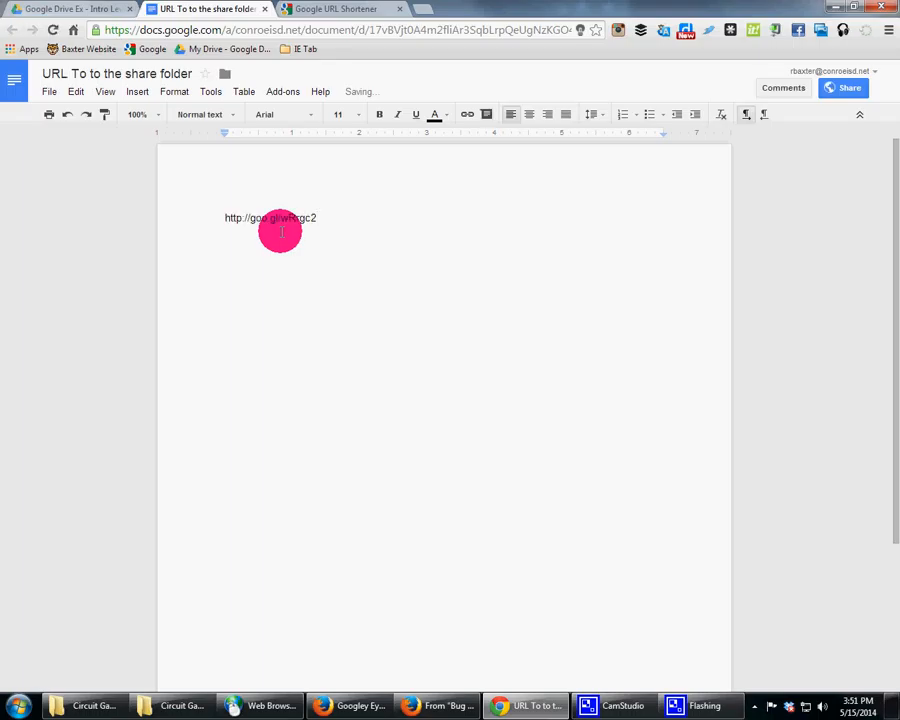
Step: Paste the shortened folder link into the document and set its font size to 48
{"action": "left_click_drag", "start_coordinate": [320, 219], "coordinate": [200, 216]}
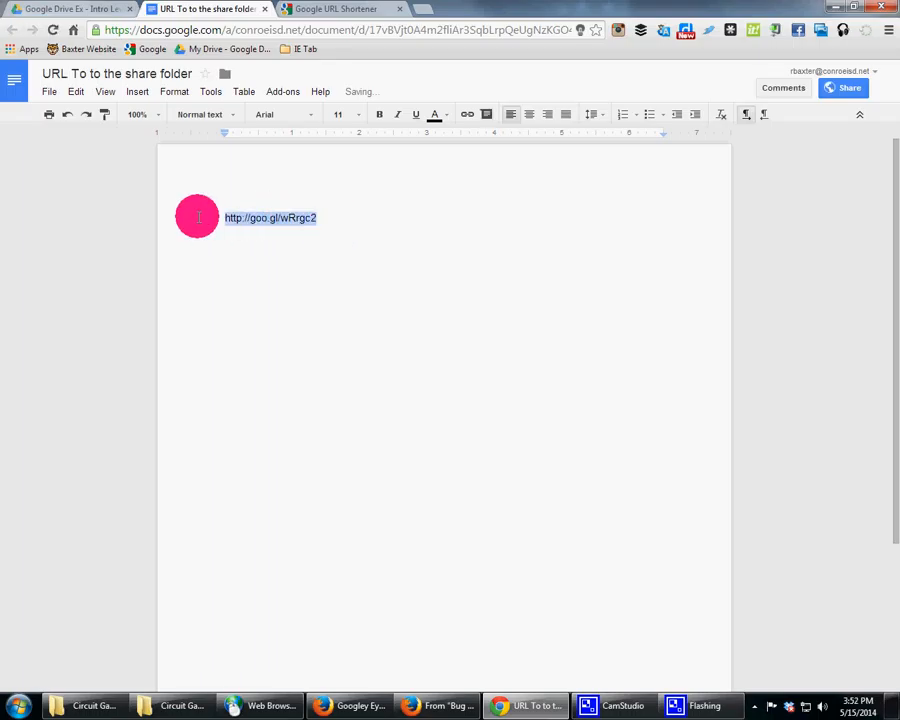
{"action": "left_click", "coordinate": [341, 115]}
{"action": "left_click", "coordinate": [353, 353]}
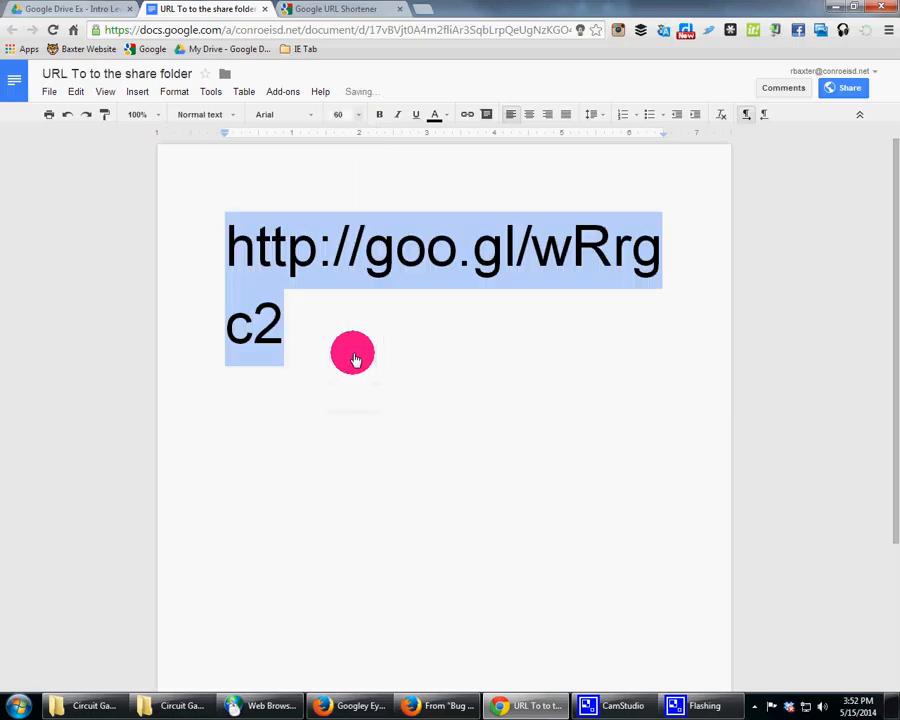
{"action": "left_click", "coordinate": [356, 116]}
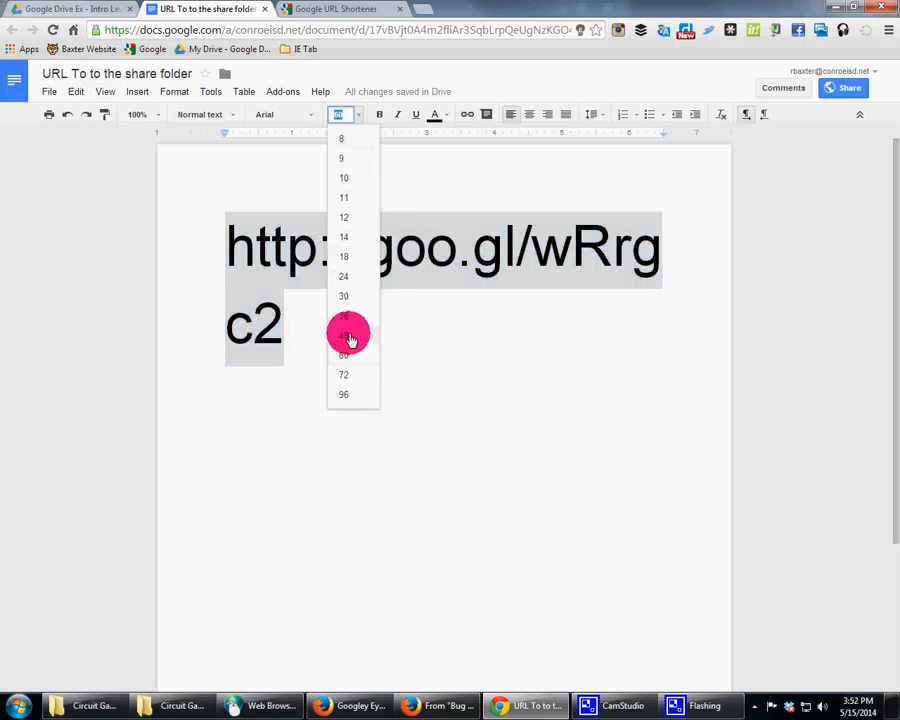
{"action": "left_click", "coordinate": [348, 336]}
{"action": "left_click", "coordinate": [646, 240]}
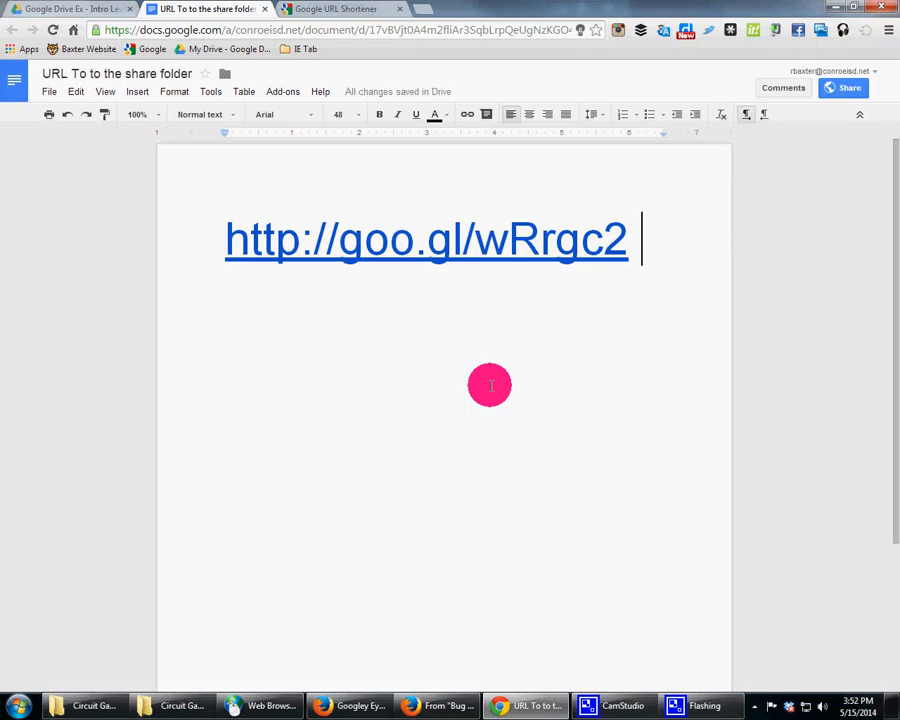
Step: Open the short link's details in the URL shortener and copy its QR code image
{"action": "left_click", "coordinate": [292, 8]}
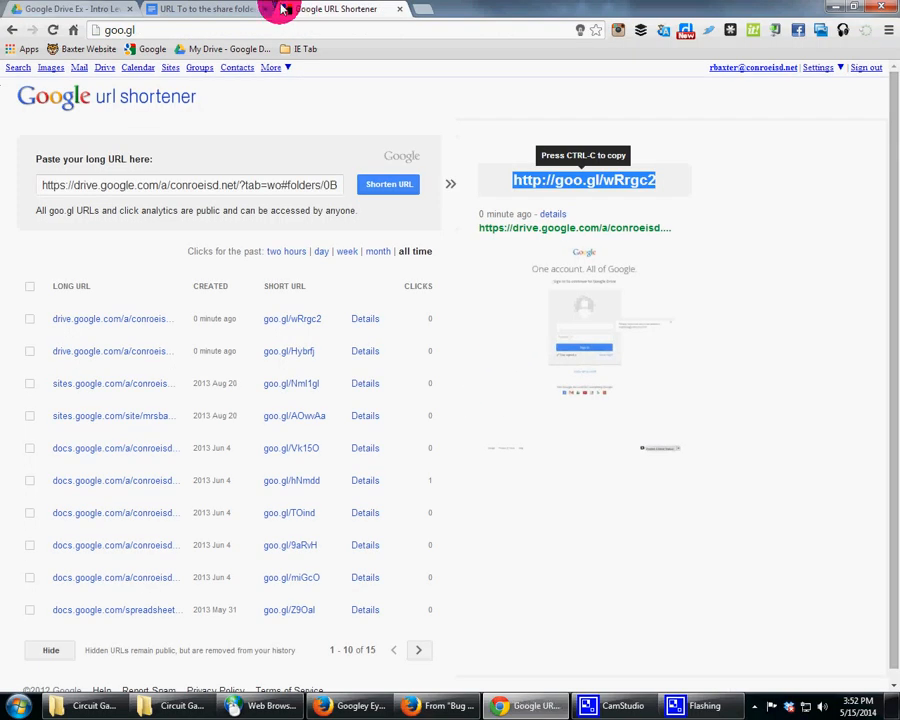
{"action": "left_click", "coordinate": [550, 215]}
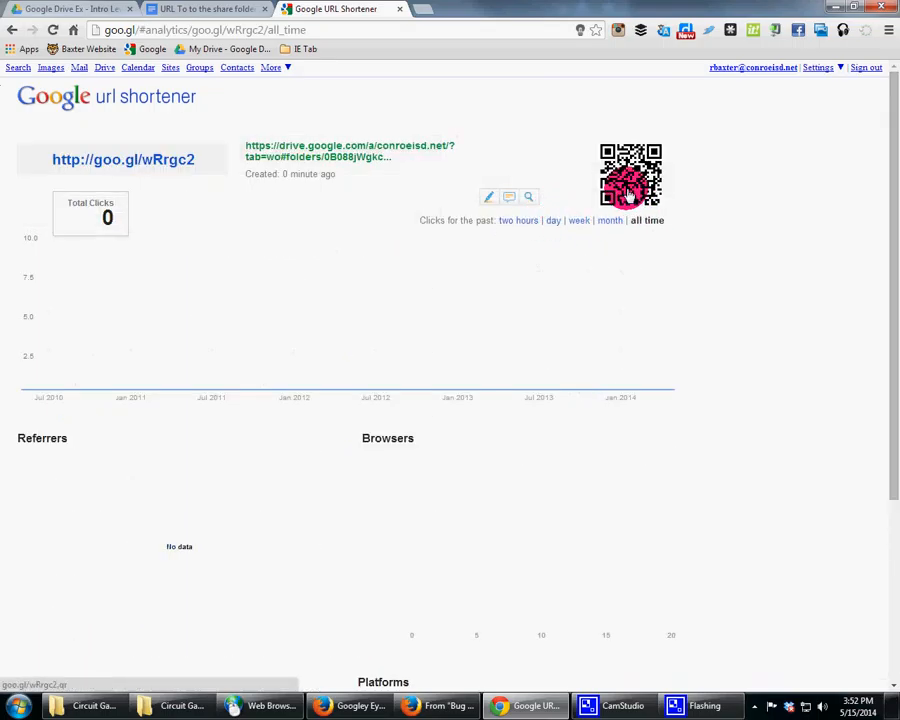
{"action": "right_click", "coordinate": [627, 189]}
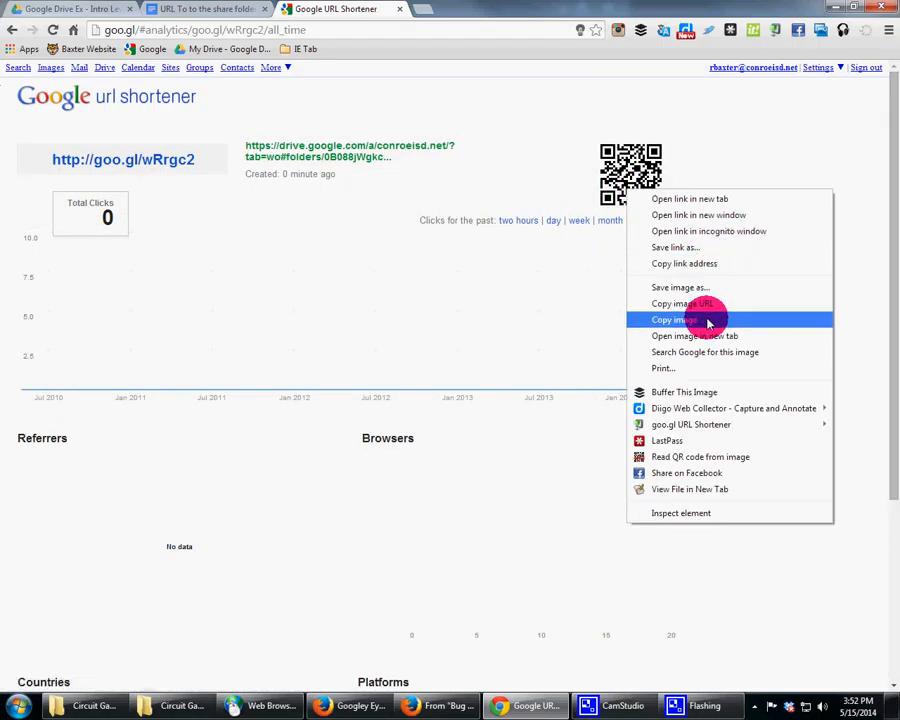
{"action": "left_click", "coordinate": [653, 317]}
Step: Paste the QR code image below the link in the document and enlarge it to about the text width
{"action": "left_click", "coordinate": [185, 16]}
{"action": "key", "text": "Return"}
{"action": "key", "text": "ctrl+v"}
{"action": "left_click", "coordinate": [247, 309]}
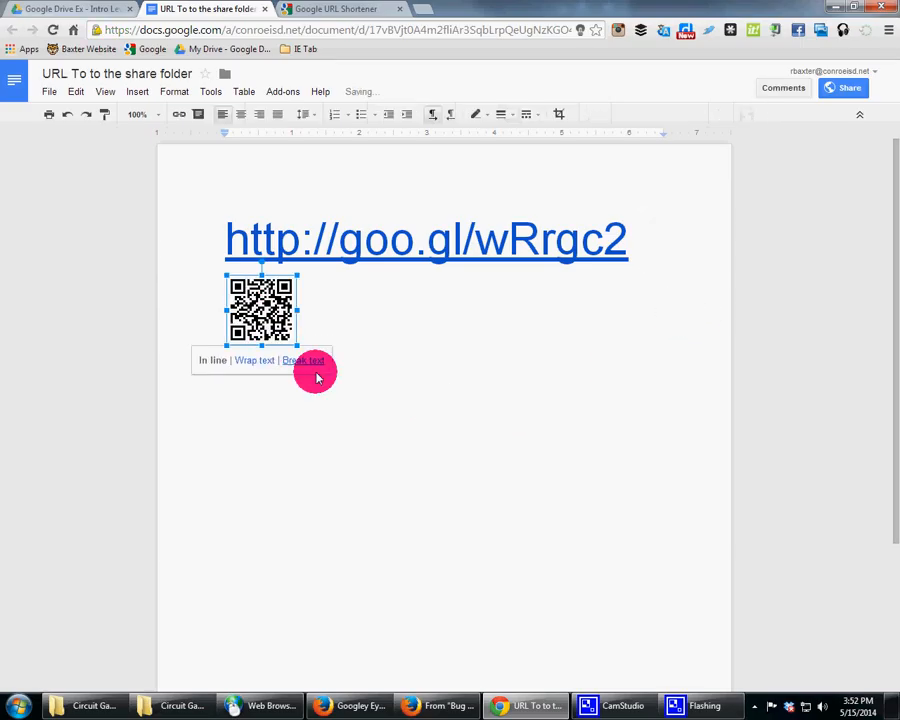
{"action": "left_click_drag", "start_coordinate": [298, 350], "coordinate": [643, 516]}
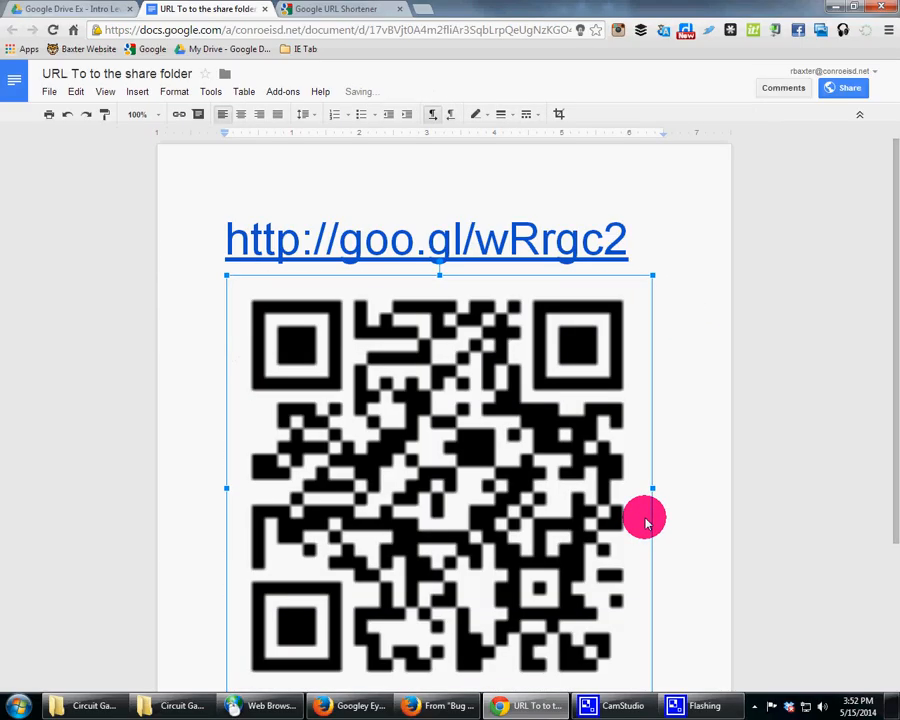
Step: Add a 24-point heading line "Link to the Google Folder for XYZ Unit" above the link
{"action": "left_click", "coordinate": [678, 410]}
{"action": "scroll", "coordinate": [679, 410], "scroll_direction": "up", "scroll_amount": 3}
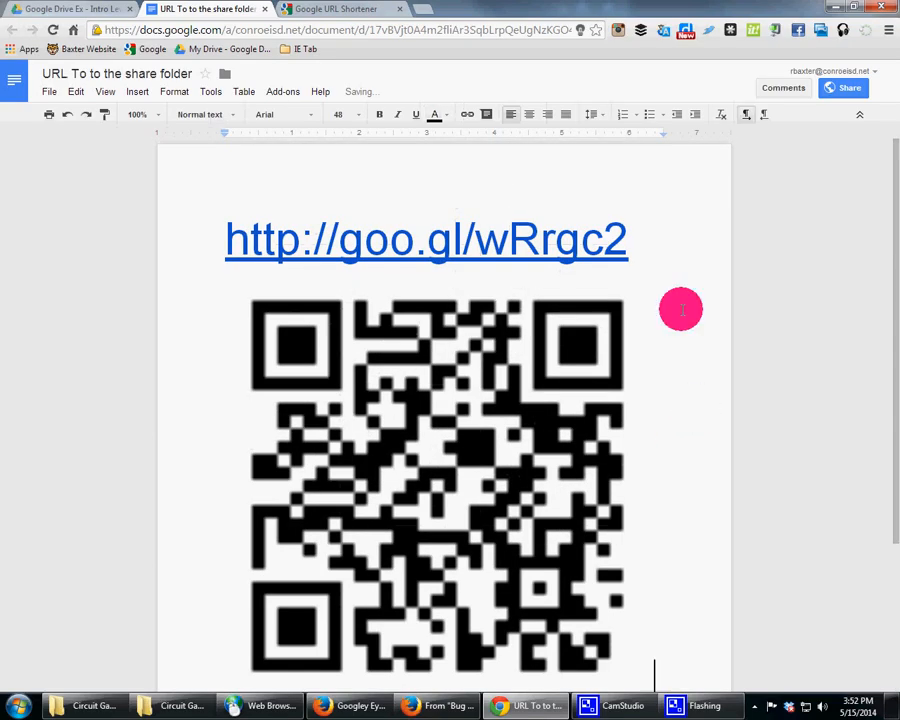
{"action": "left_click", "coordinate": [647, 245]}
{"action": "left_click", "coordinate": [658, 264]}
{"action": "scroll", "coordinate": [662, 280], "scroll_direction": "up", "scroll_amount": 3}
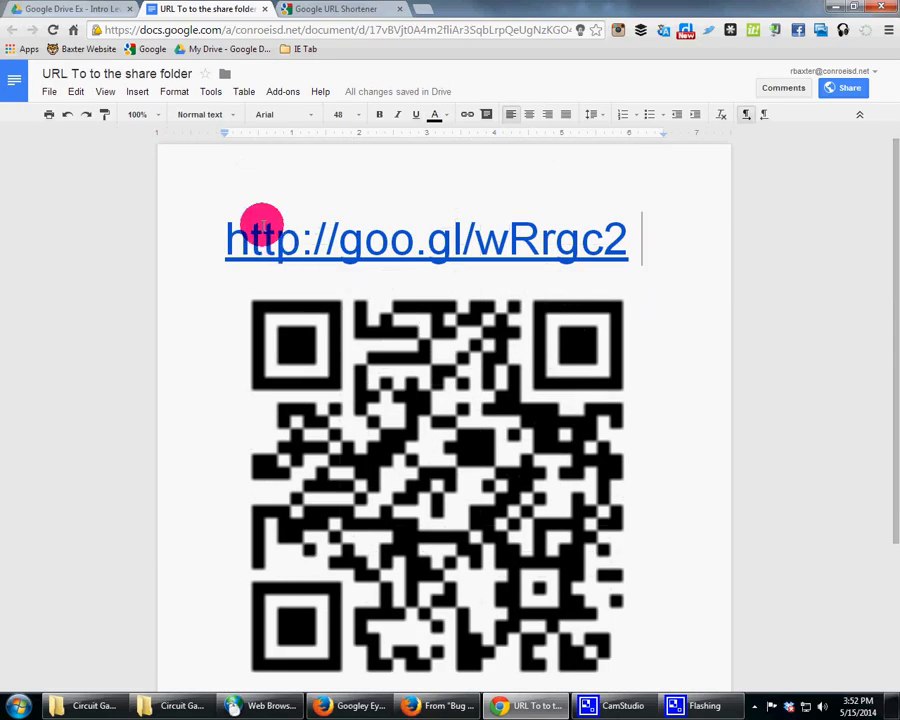
{"action": "left_click", "coordinate": [217, 226]}
{"action": "key", "text": "Return"}
{"action": "key", "text": "Up"}
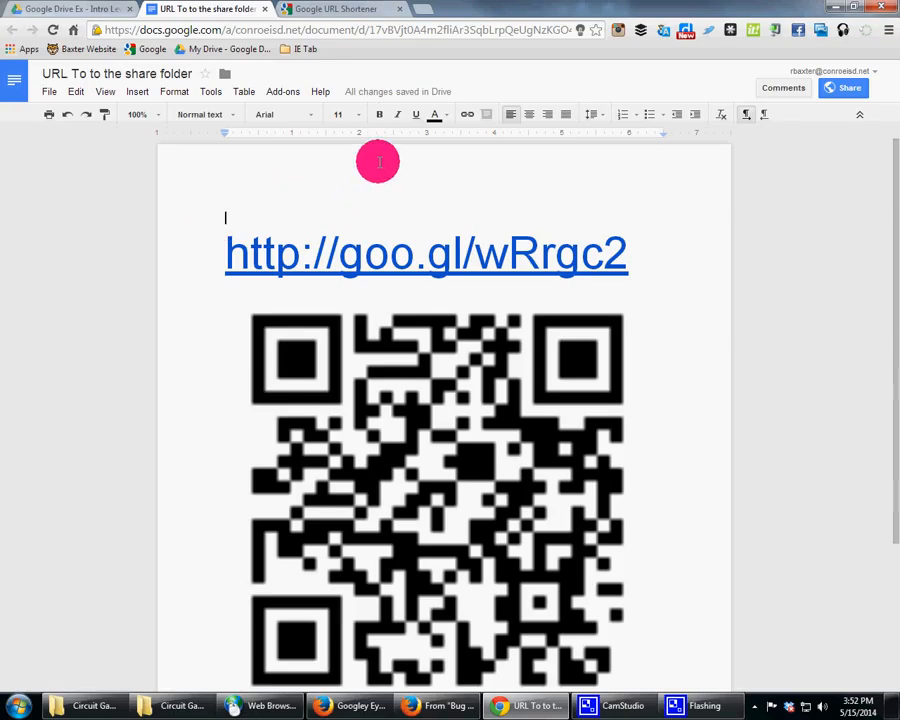
{"action": "left_click", "coordinate": [352, 114]}
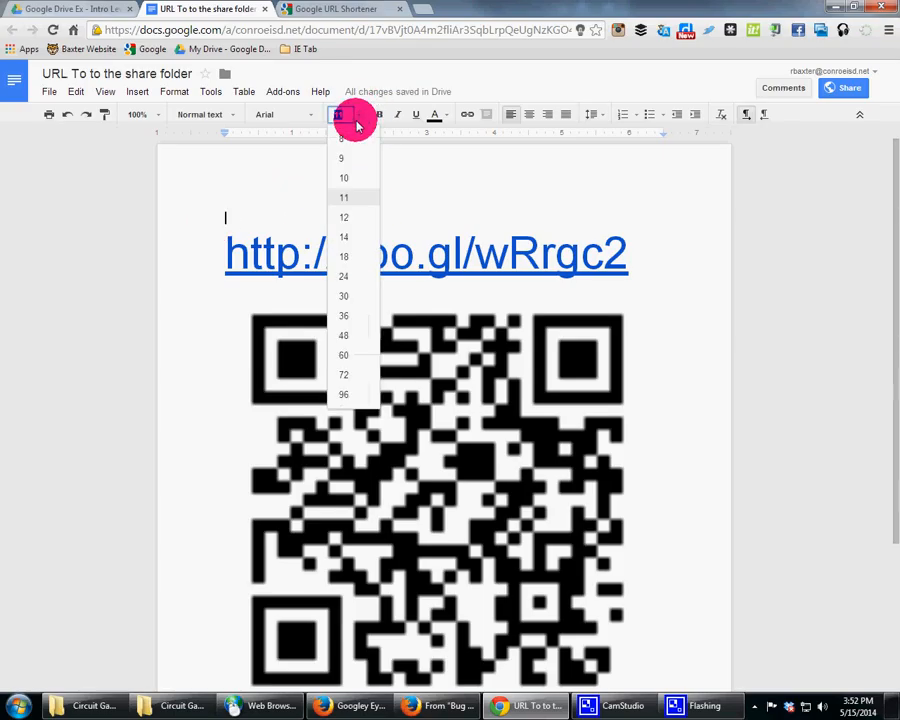
{"action": "left_click", "coordinate": [357, 275]}
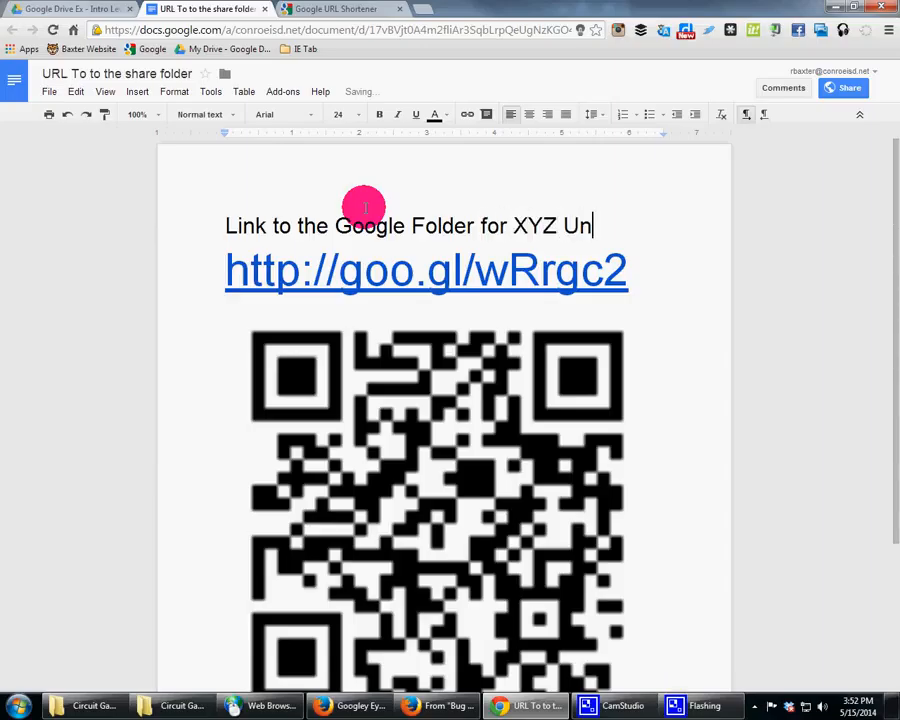
{"action": "key", "text": "Return"}
{"action": "scroll", "coordinate": [460, 236], "scroll_direction": "down", "scroll_amount": 2}
{"action": "scroll", "coordinate": [596, 444], "scroll_direction": "up", "scroll_amount": 2}
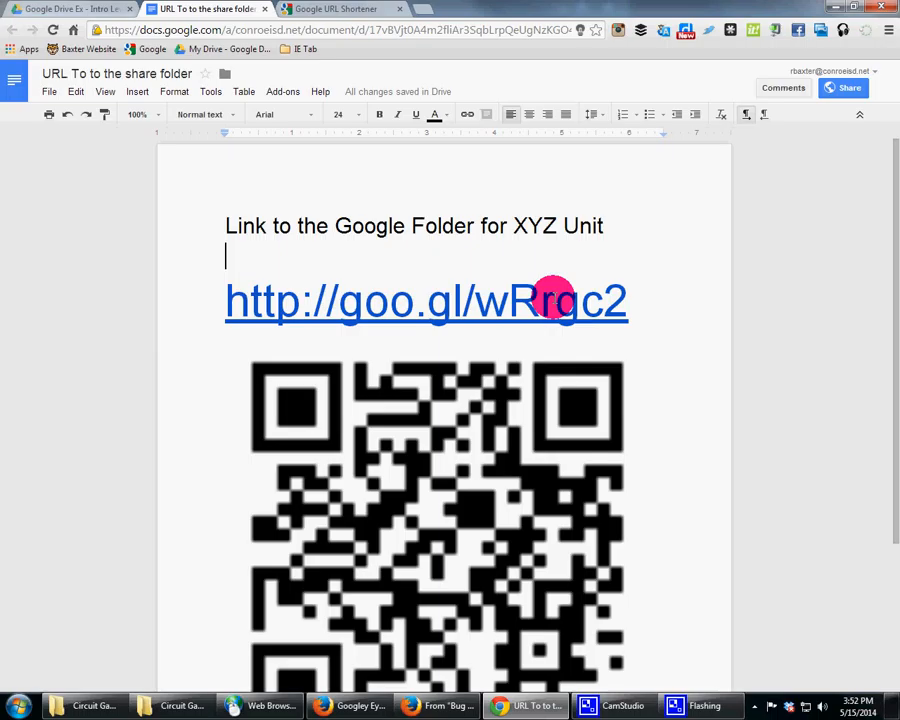
Step: Upload the Desktop file Agenda _ Summer _ Texas Career Education Conference to the shared folder and close the upload panel
{"action": "left_click", "coordinate": [60, 9]}
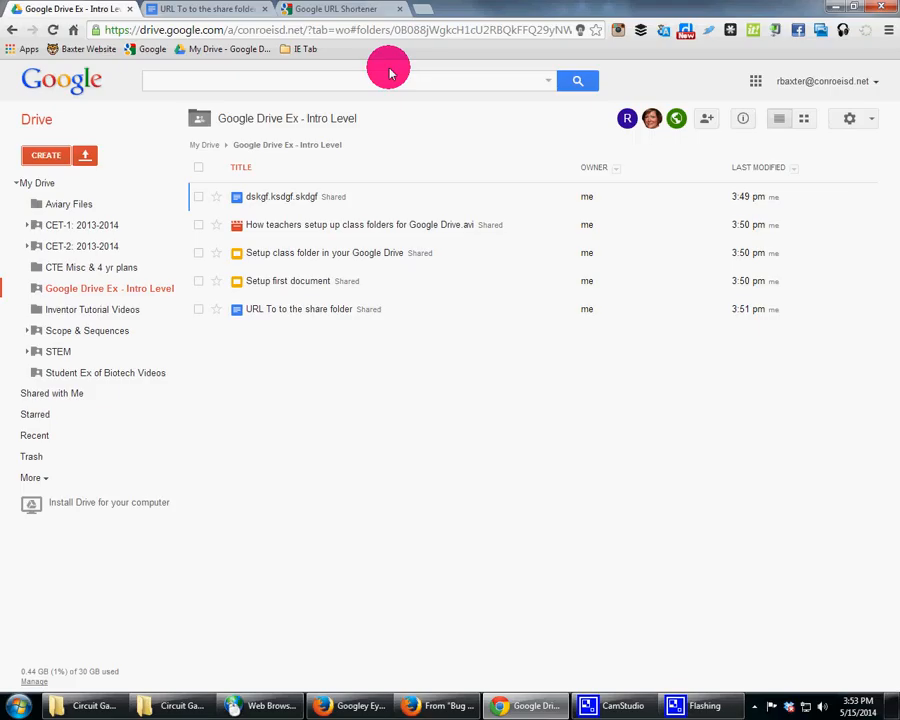
{"action": "left_click", "coordinate": [222, 8]}
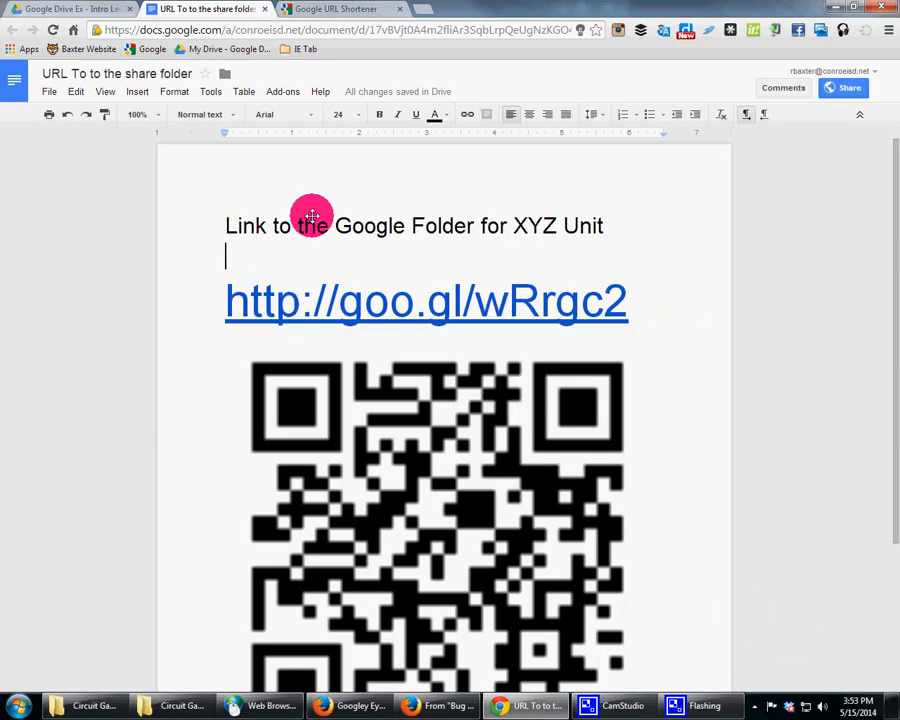
{"action": "left_click", "coordinate": [70, 8]}
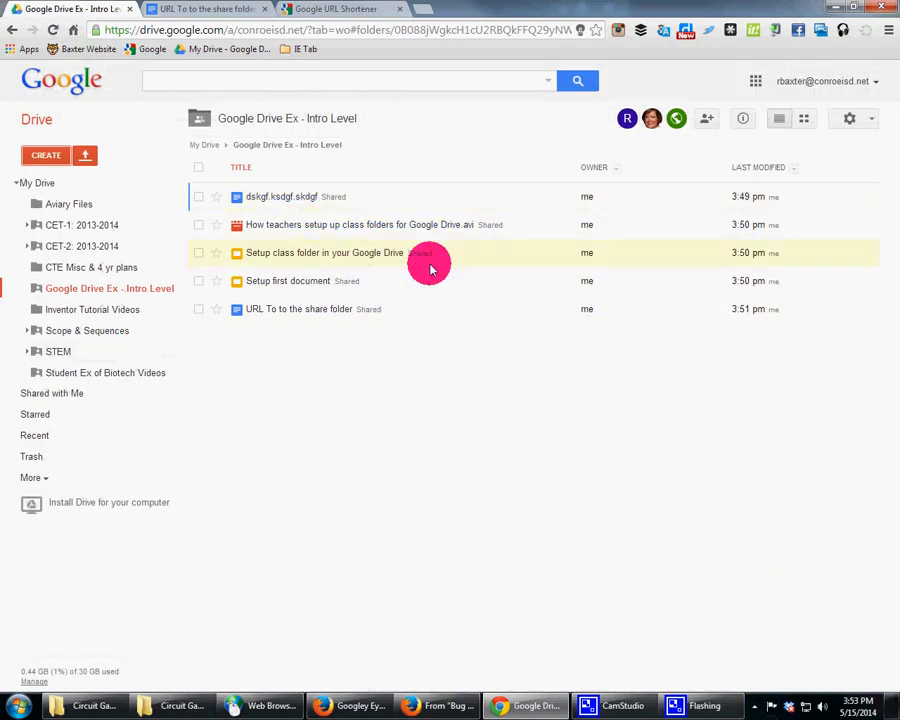
{"action": "left_click", "coordinate": [85, 155]}
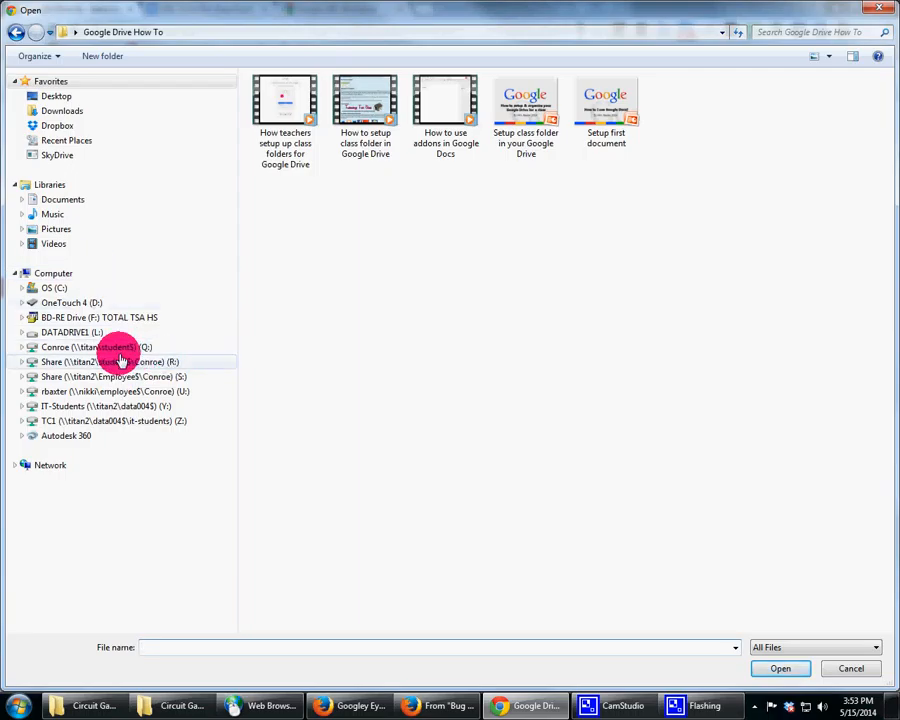
{"action": "left_click", "coordinate": [80, 98]}
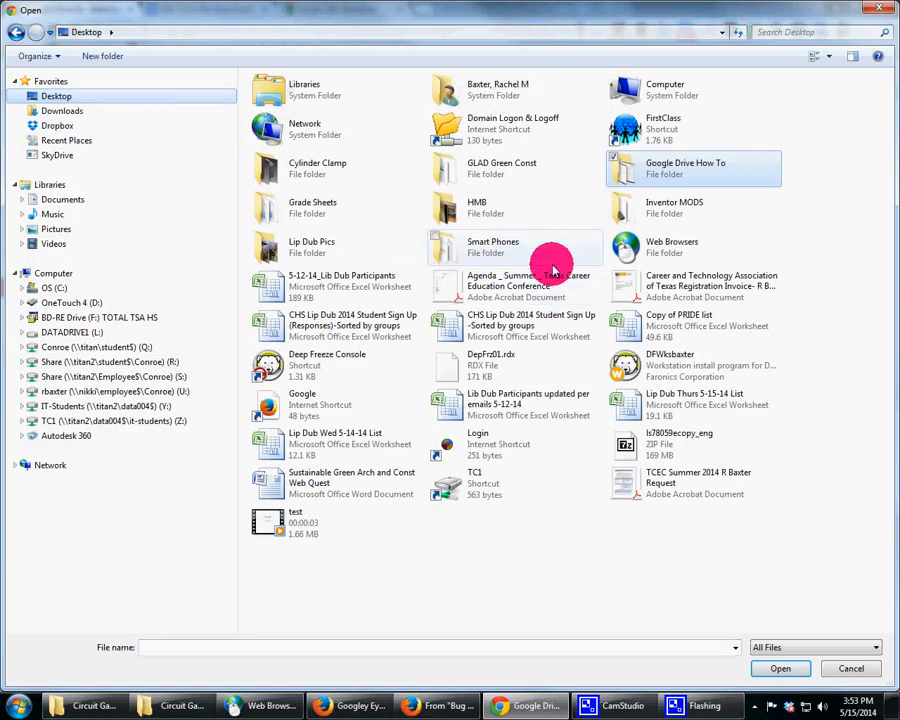
{"action": "left_click", "coordinate": [526, 283]}
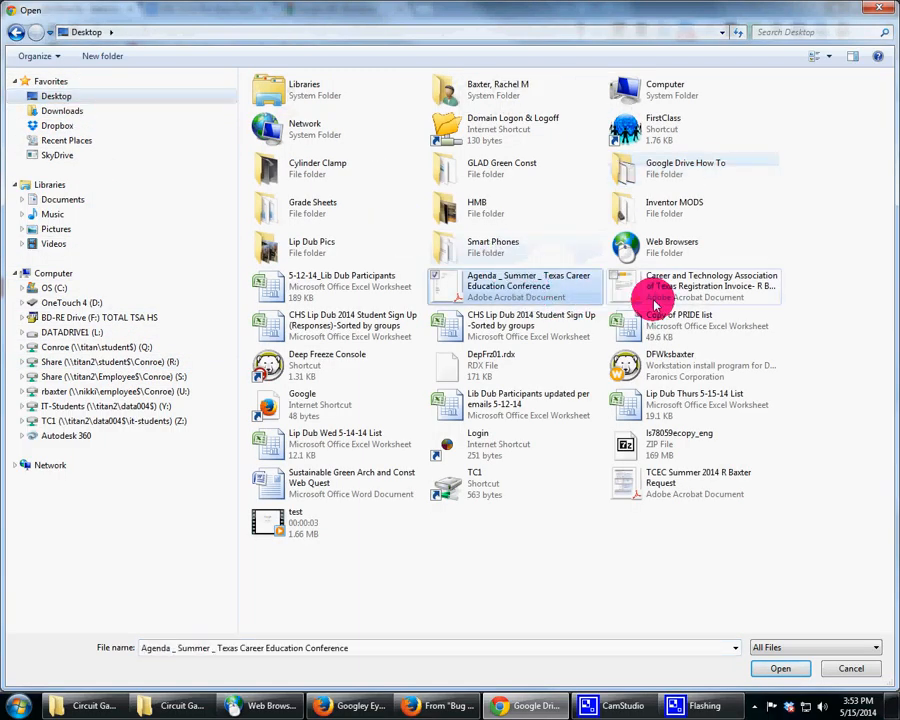
{"action": "left_click", "coordinate": [795, 673]}
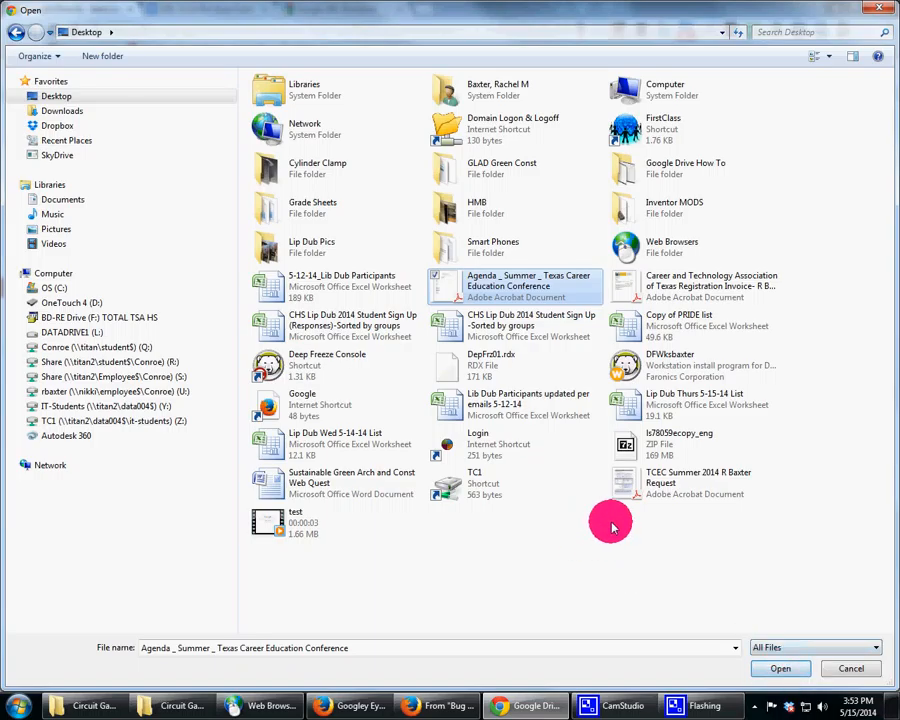
{"action": "left_click", "coordinate": [781, 669]}
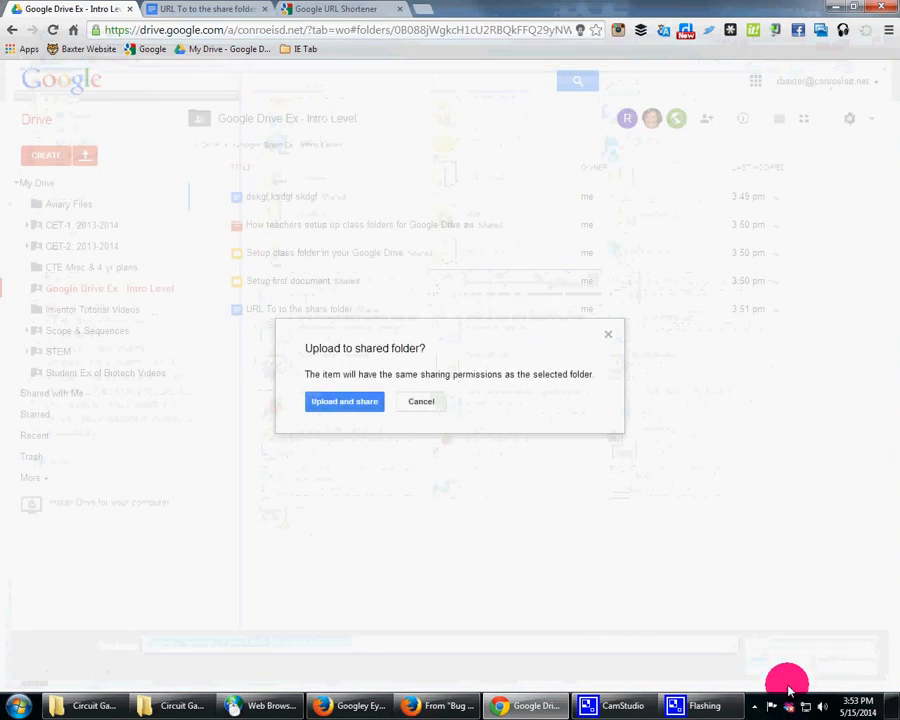
{"action": "left_click", "coordinate": [364, 402]}
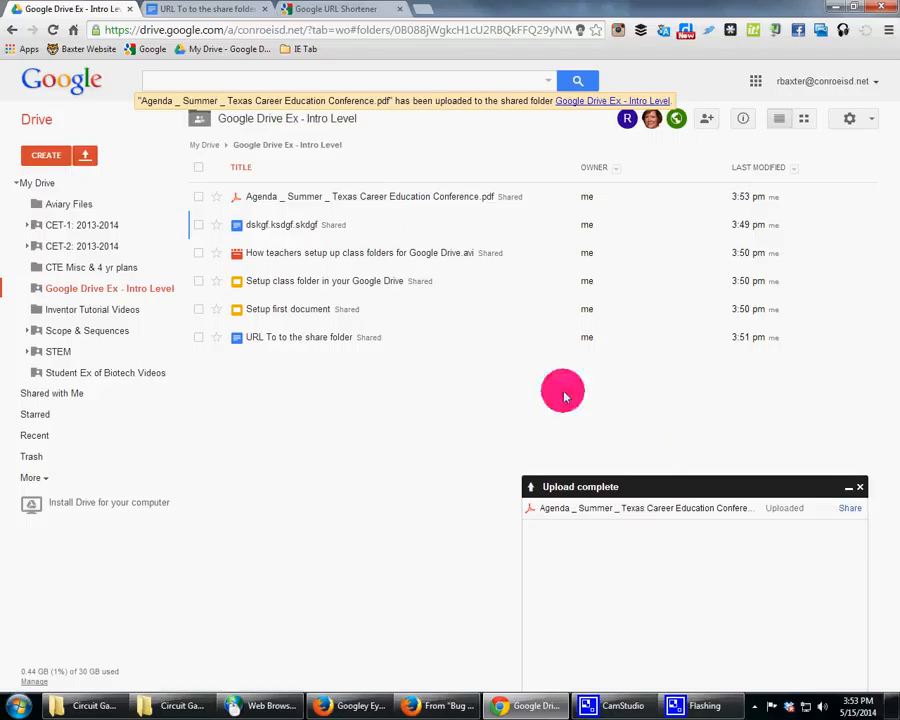
{"action": "left_click", "coordinate": [862, 490]}
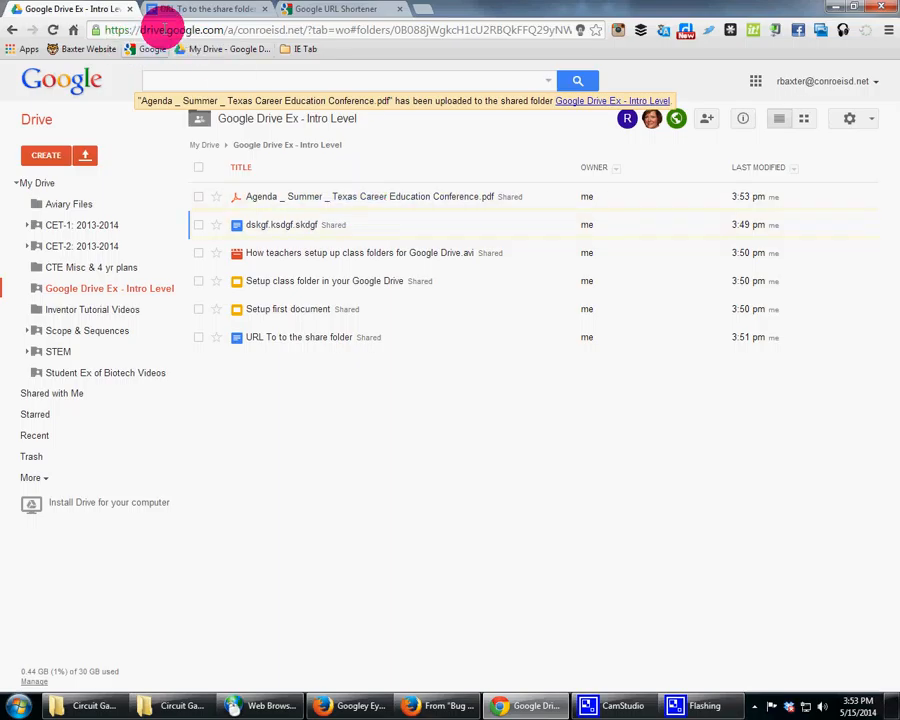
Step: Copy the short link from the document and open it in a new tab of the Maxthon browser
{"action": "left_click", "coordinate": [206, 10]}
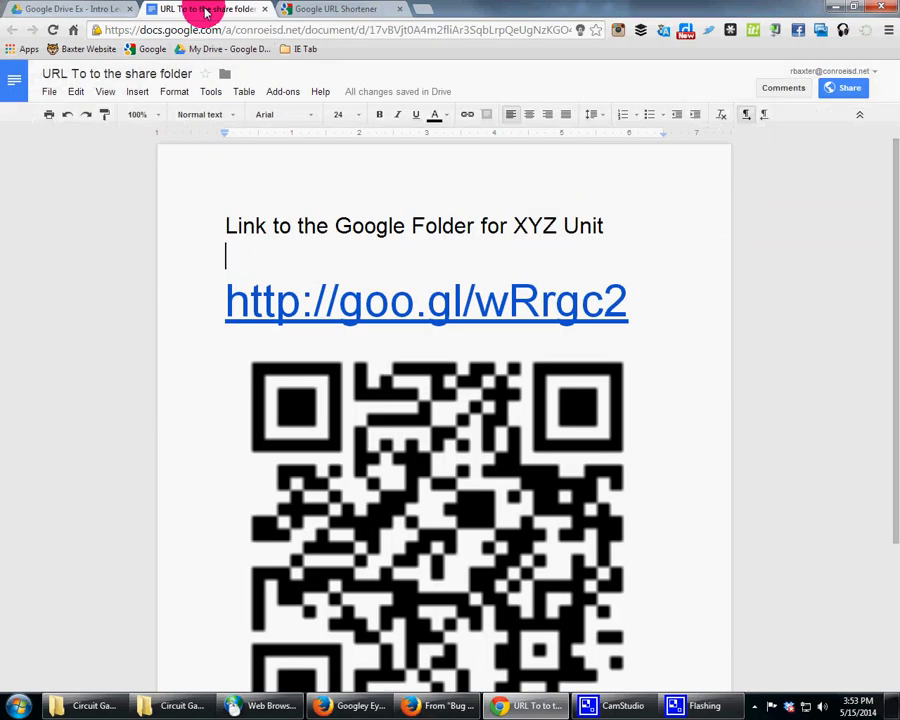
{"action": "left_click_drag", "start_coordinate": [639, 301], "coordinate": [204, 285]}
{"action": "key", "text": "ctrl+c"}
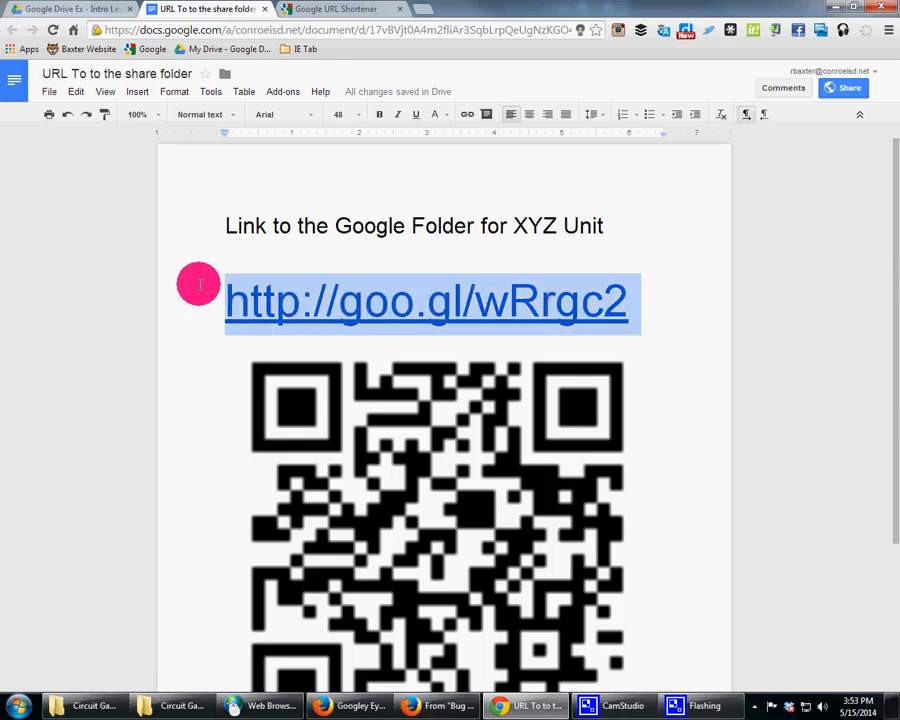
{"action": "left_click", "coordinate": [238, 708]}
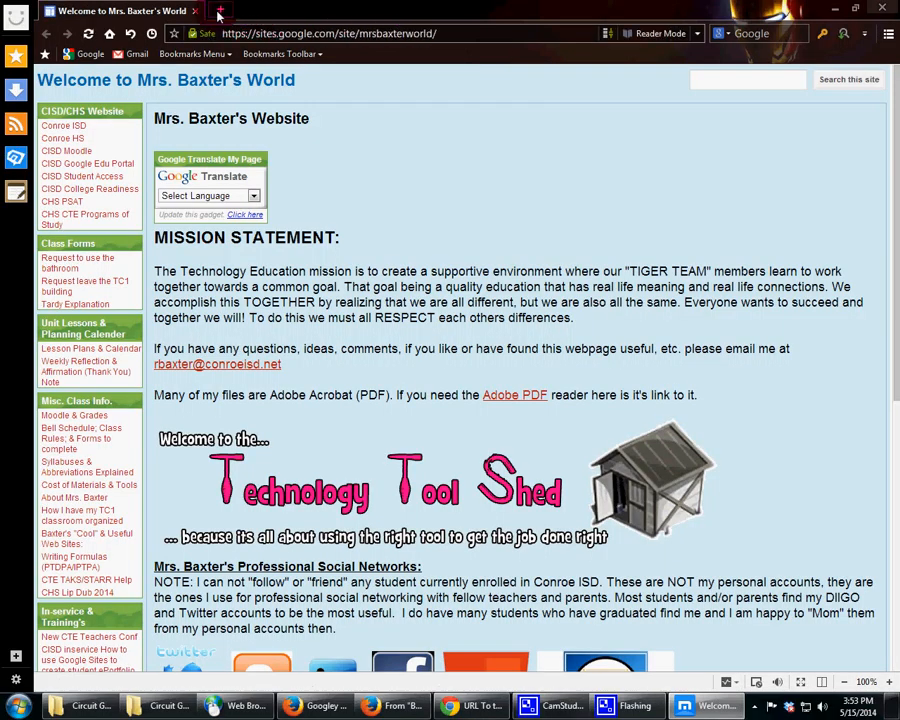
{"action": "left_click", "coordinate": [236, 13]}
{"action": "key", "text": "ctrl+v"}
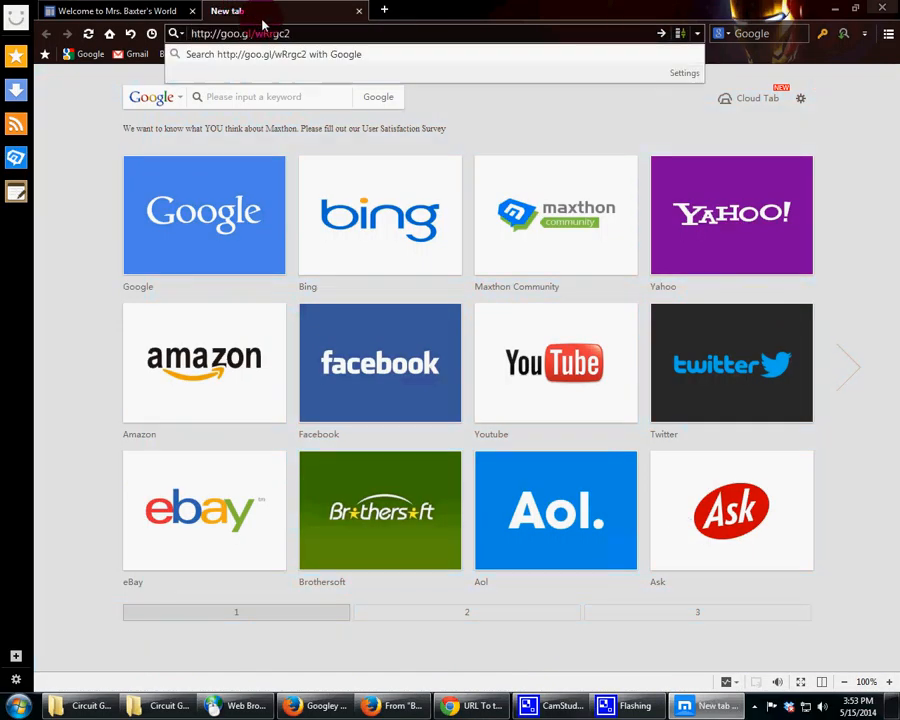
{"action": "key", "text": "Return"}
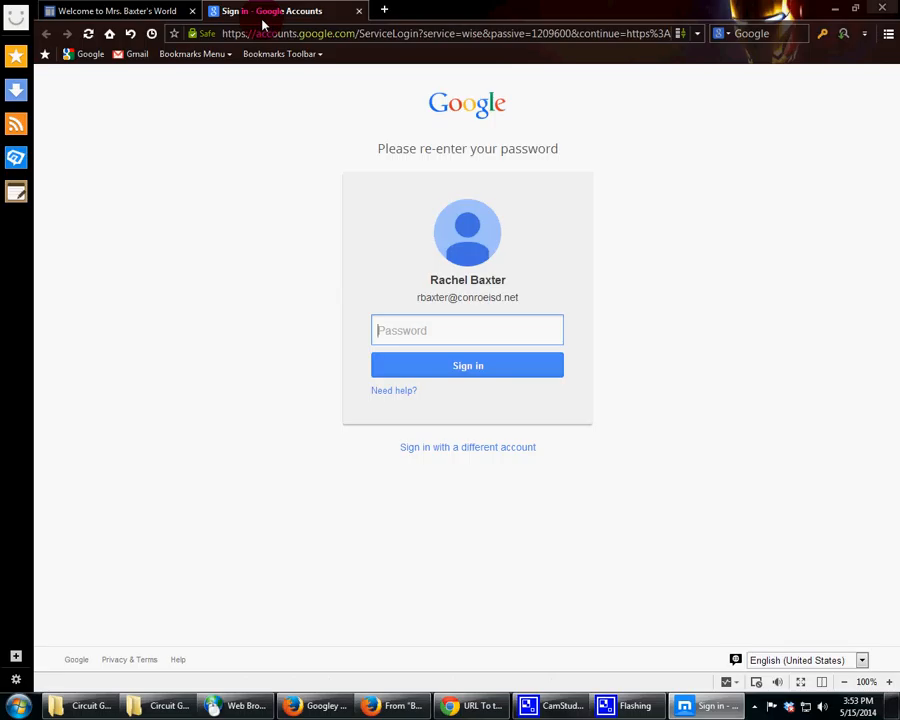
Step: Paste the short link again and sign in with the account password to reach the shared folder
{"action": "left_click", "coordinate": [379, 40]}
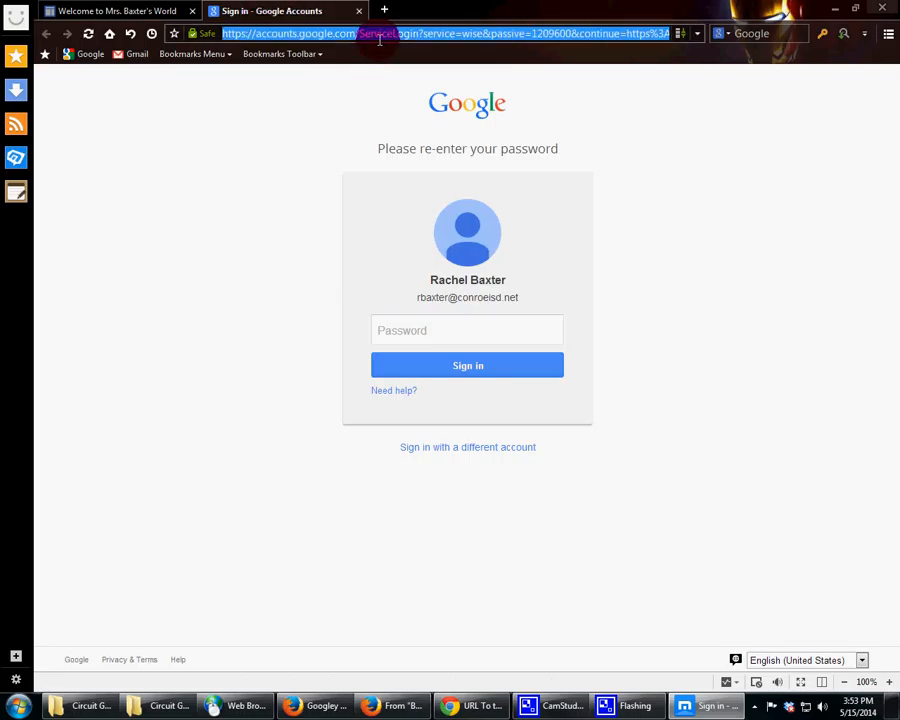
{"action": "key", "text": "ctrl+v"}
{"action": "key", "text": "Return"}
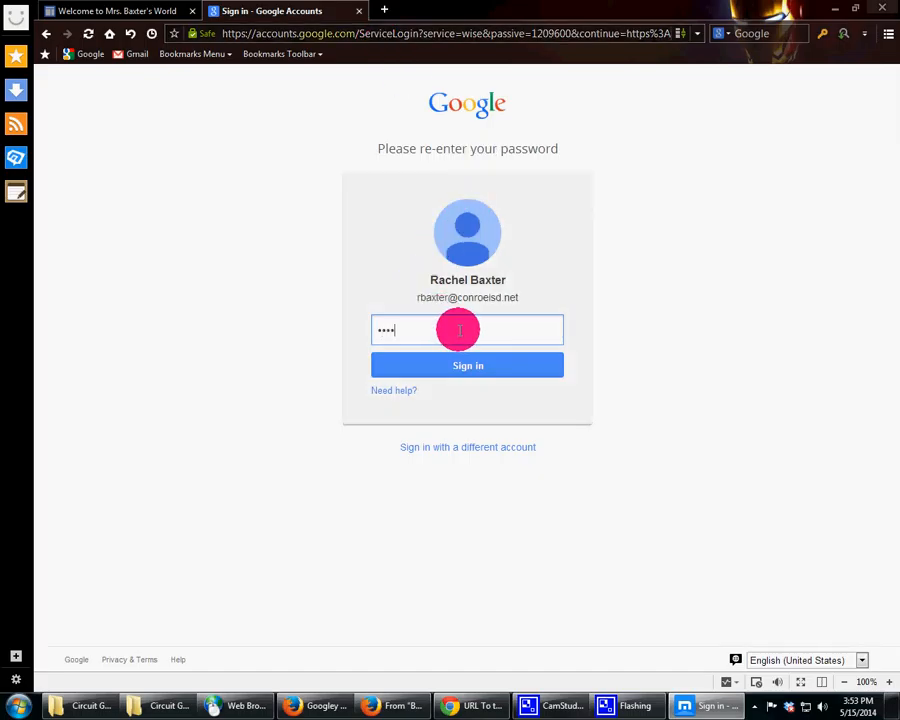
{"action": "key", "text": "Return"}
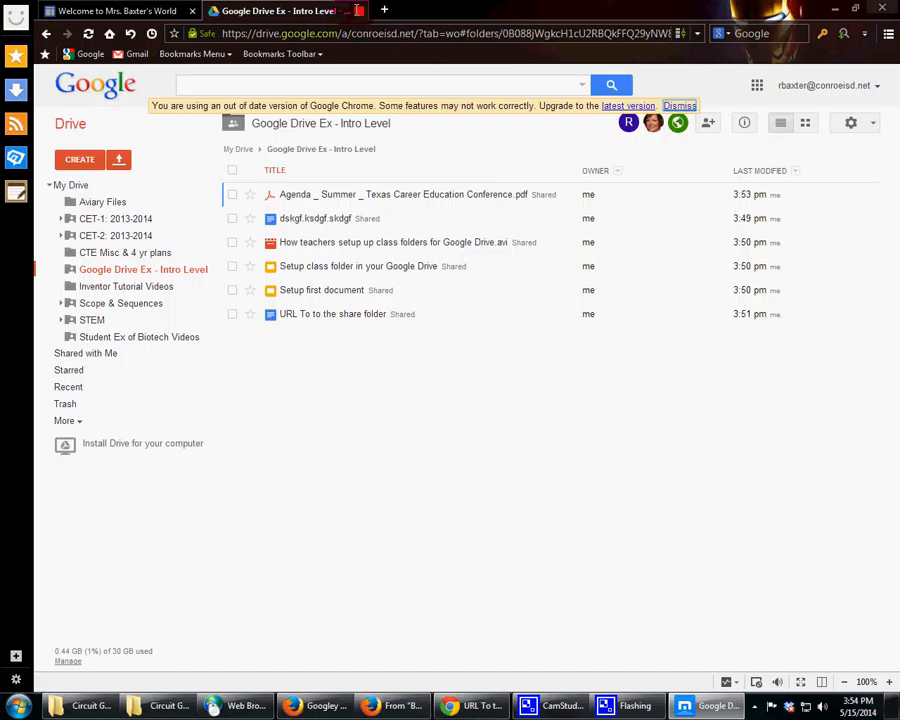
Step: Close the Maxthon browser and return to the link document
{"action": "left_click", "coordinate": [359, 11]}
{"action": "left_click", "coordinate": [880, 8]}
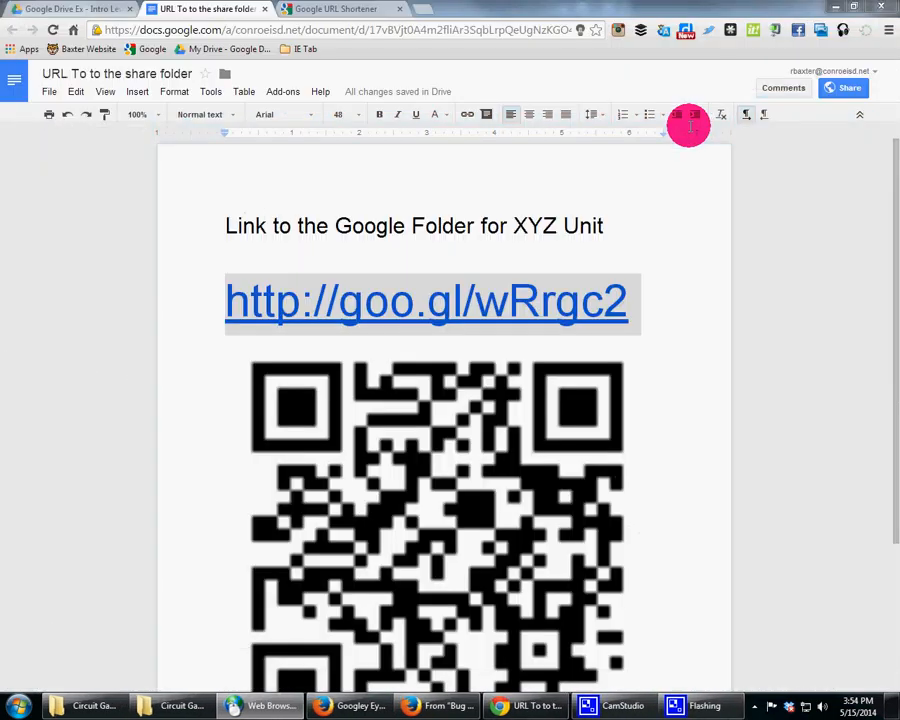
{"action": "left_click", "coordinate": [617, 228]}
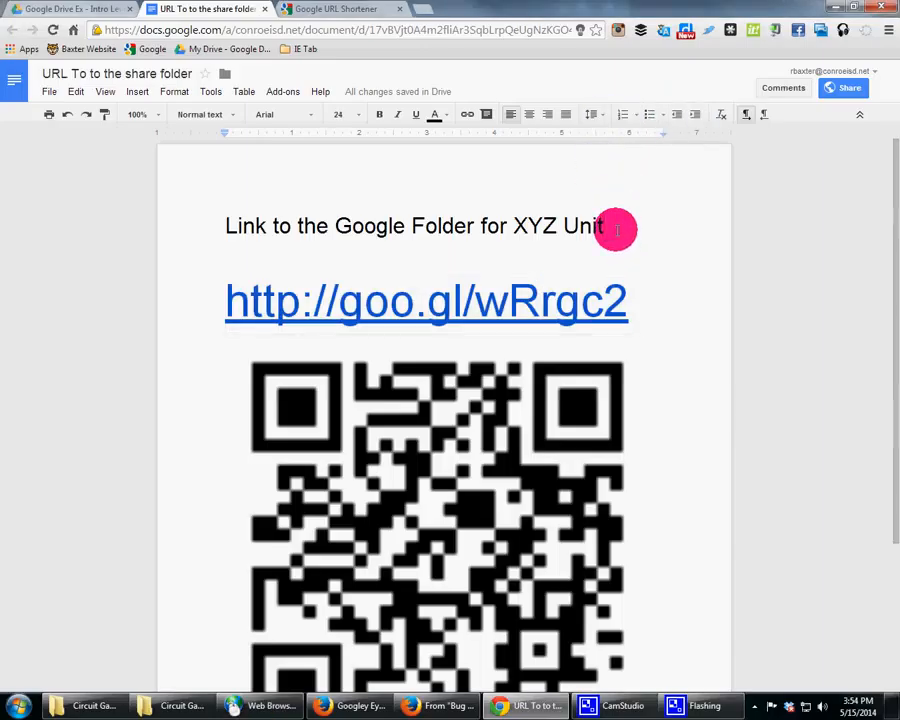